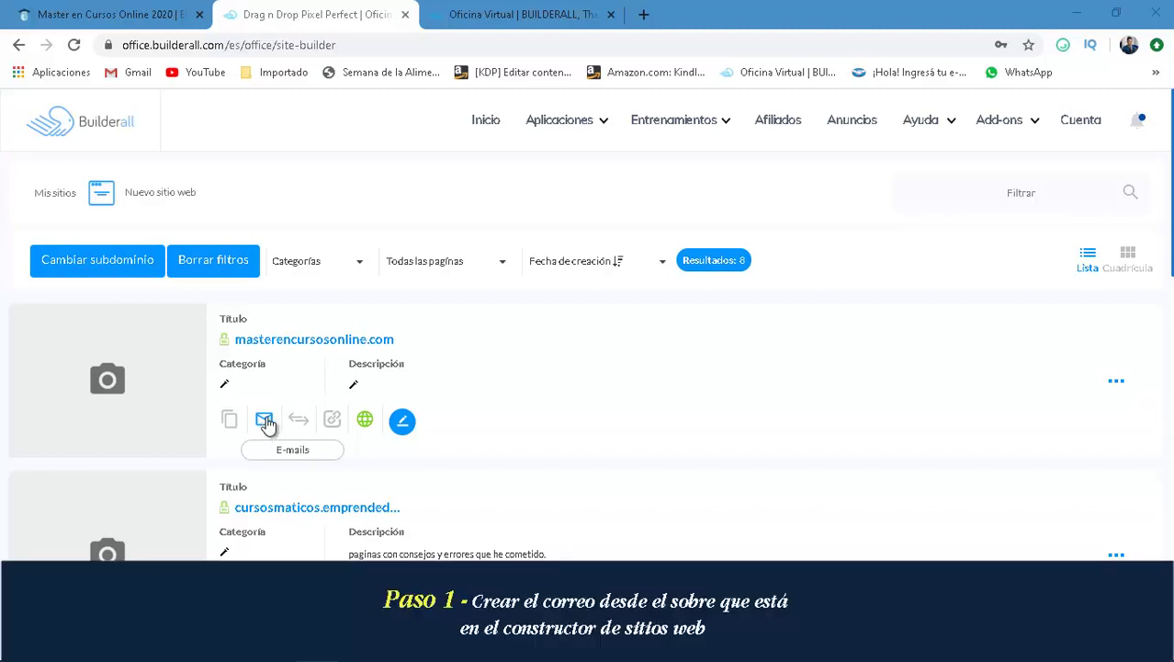
- Open the new-address form for the masterencursosonline.com domain in Professional E-mails
left_click(265, 421)
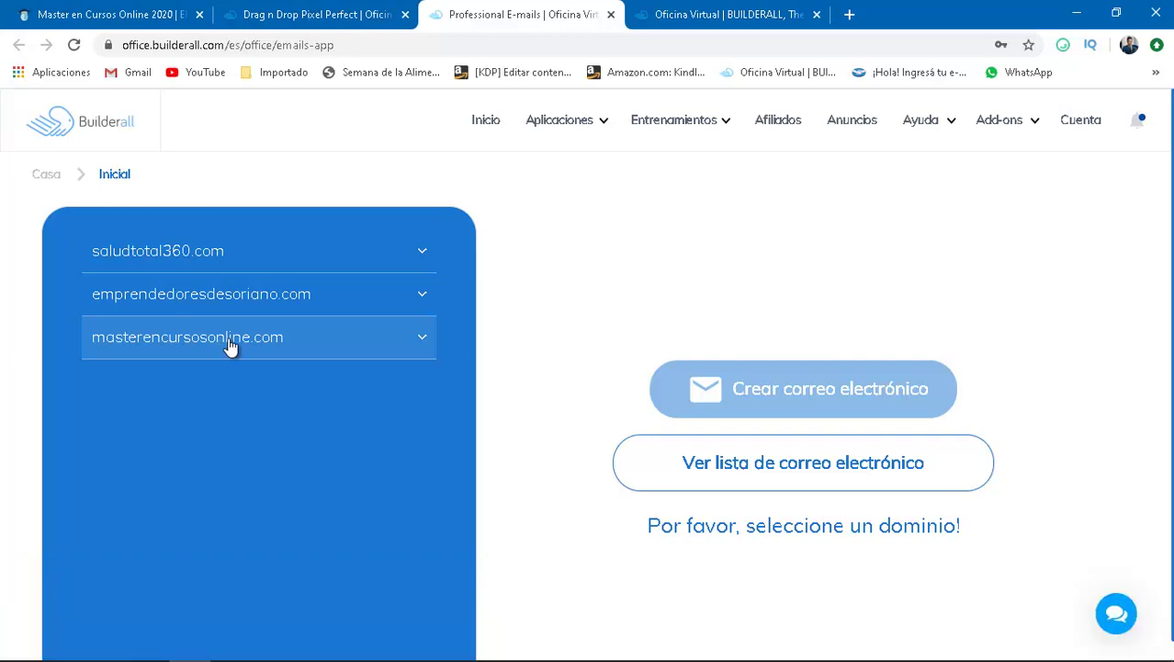
left_click(230, 346)
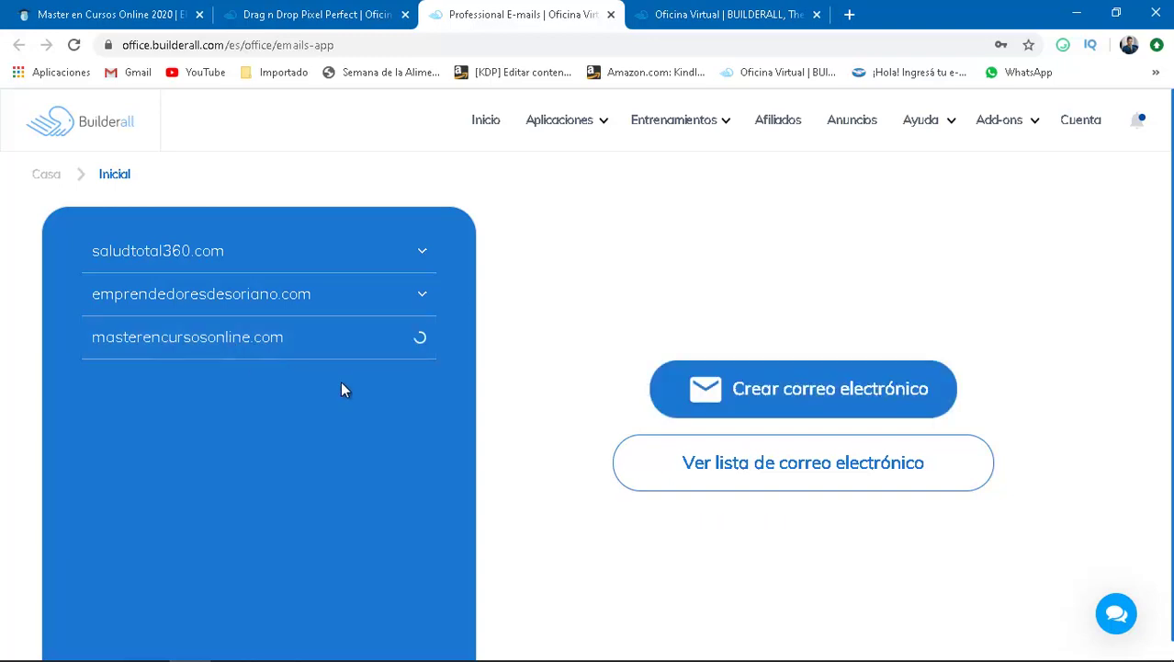
left_click(813, 400)
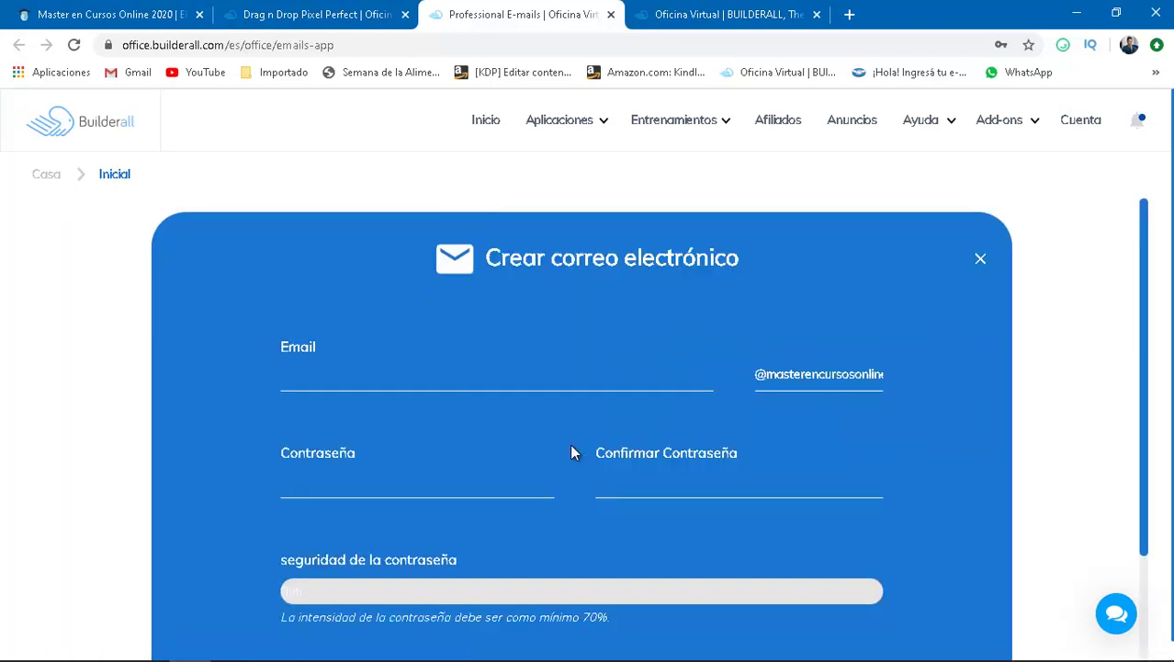
- Enter consulta as the address name, type the account password twice, and submit with Crear
left_click(488, 386)
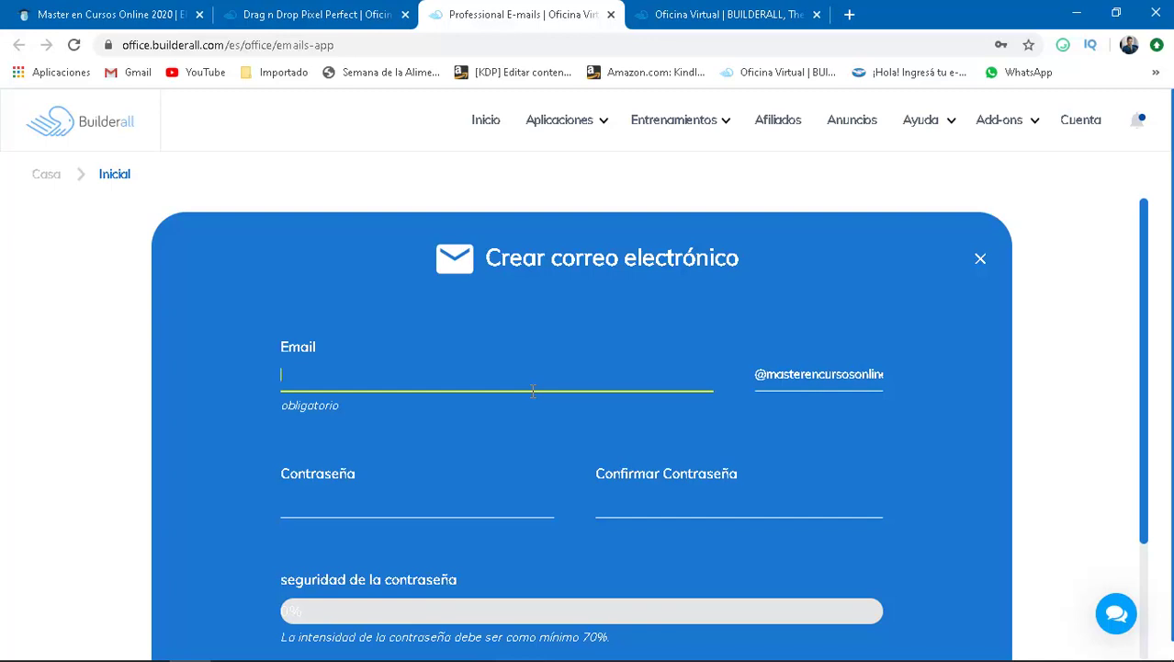
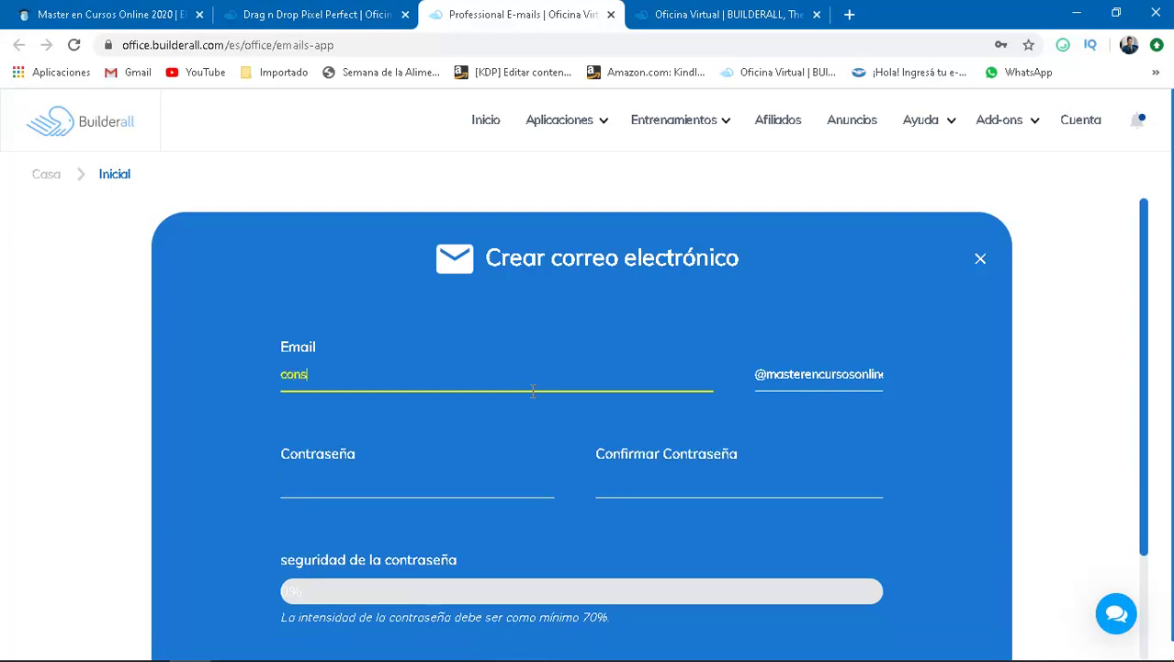
left_click(438, 489)
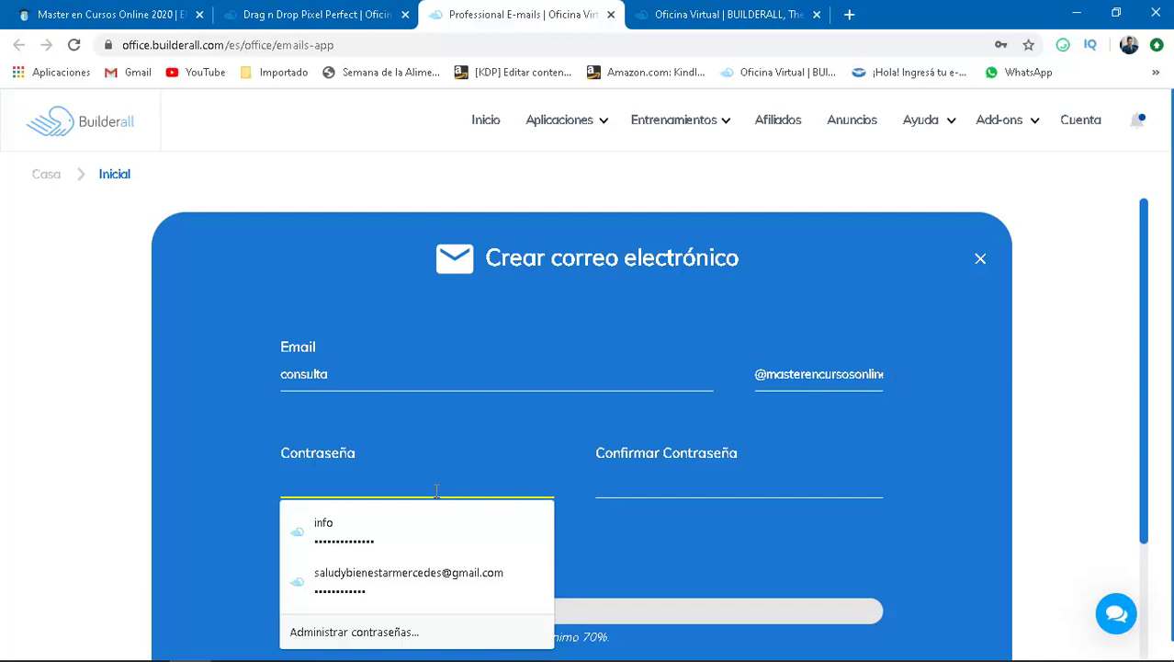
type("1234")
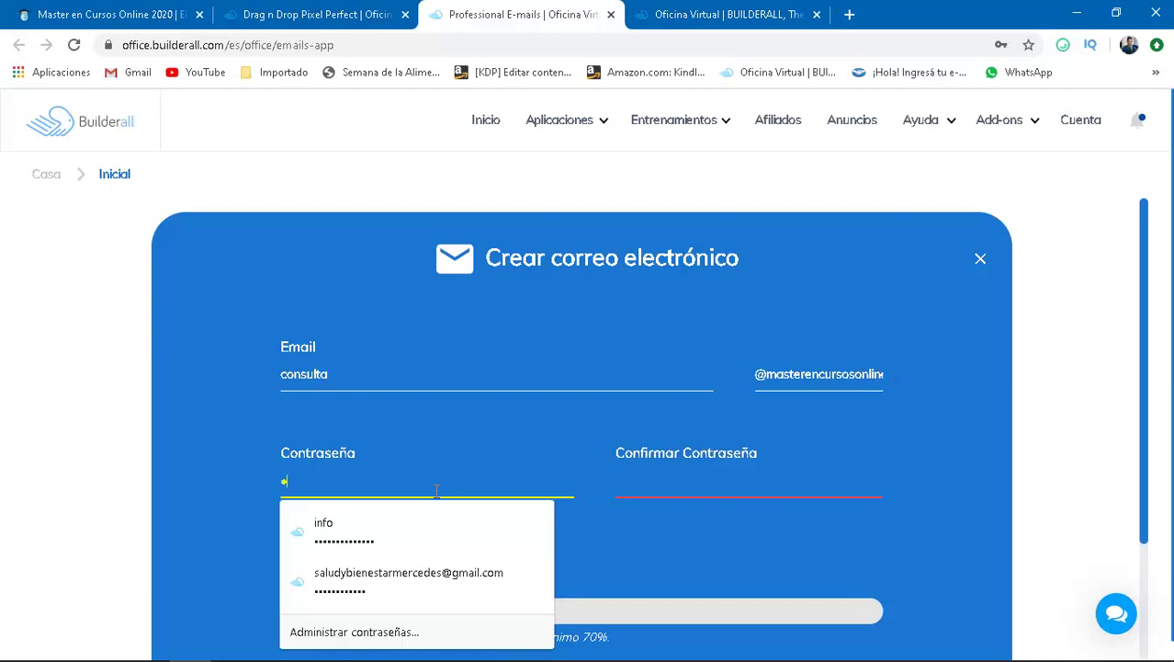
type("567890")
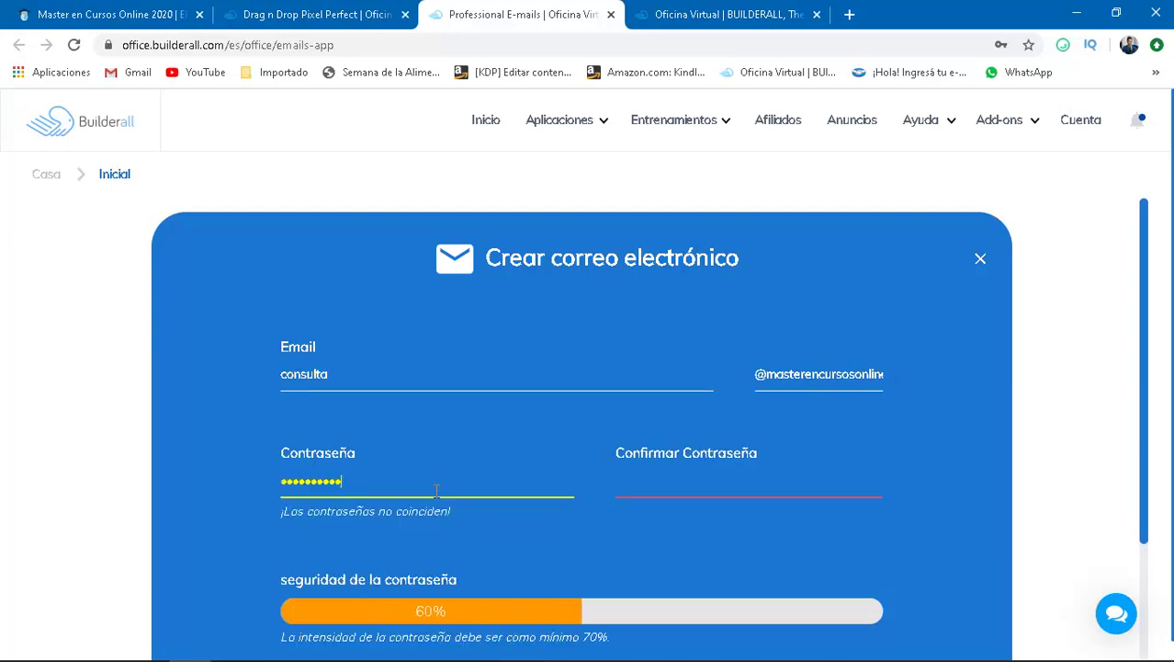
left_click(660, 492)
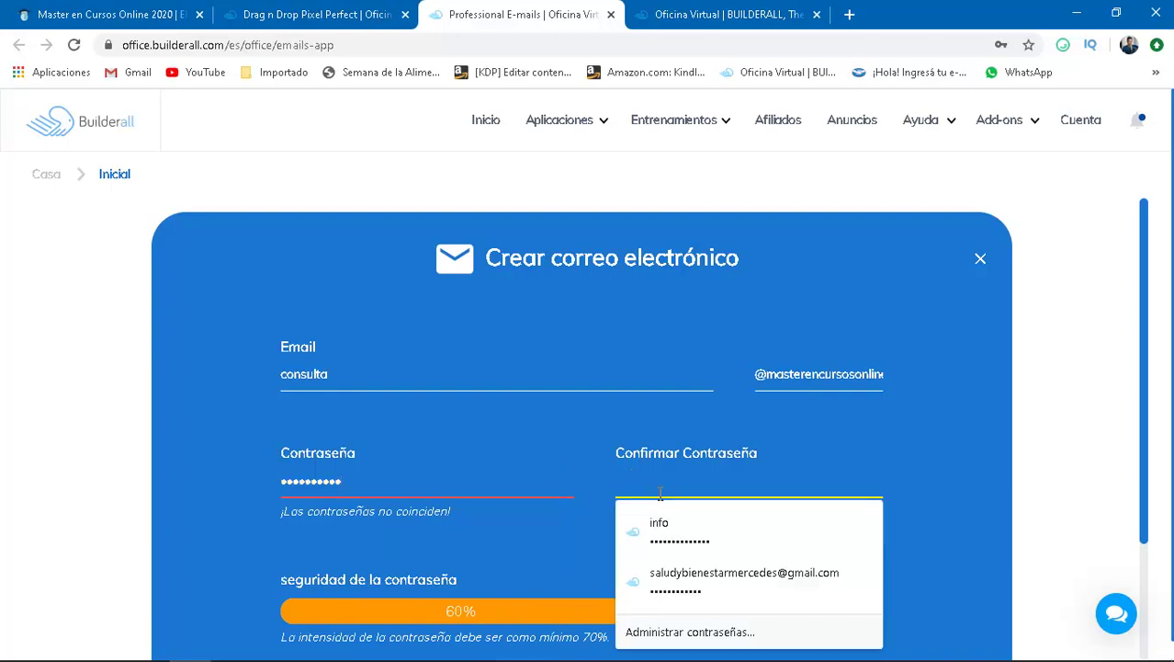
type("12345678")
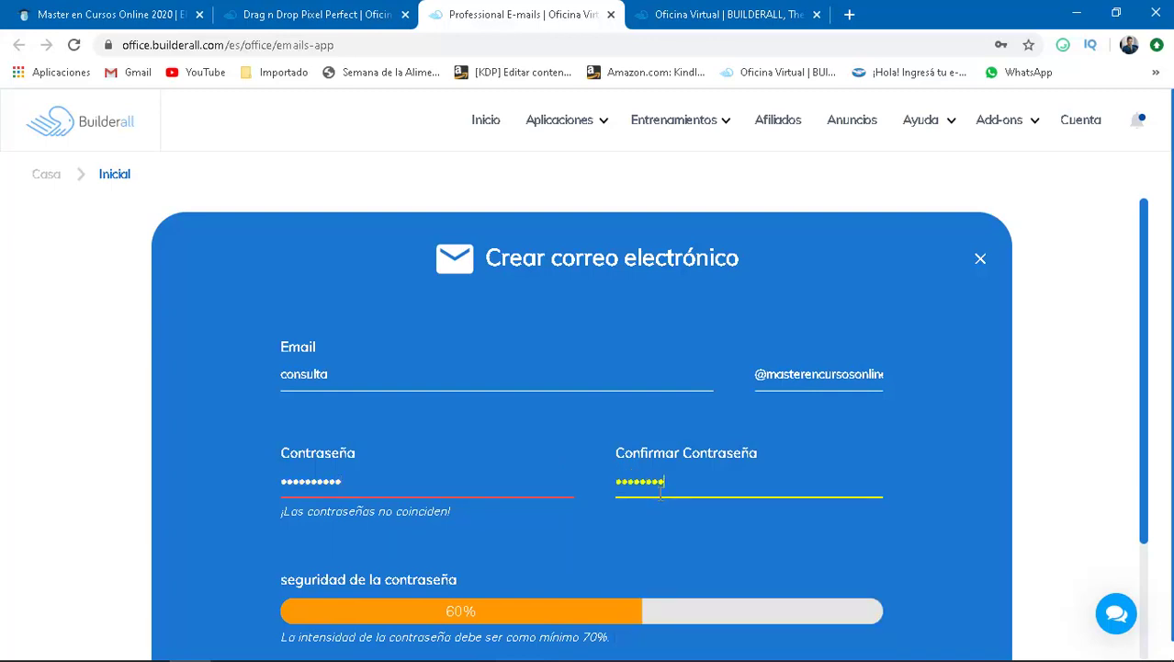
type("90")
scroll(930, 549, "down", 2)
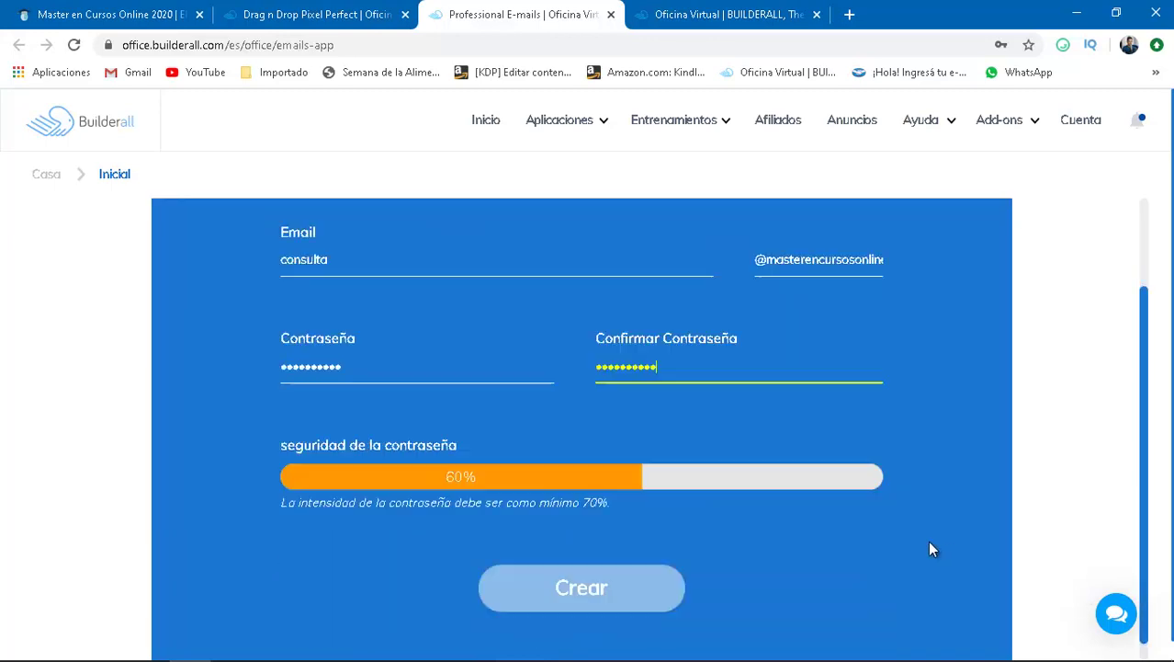
scroll(930, 549, "down", 1)
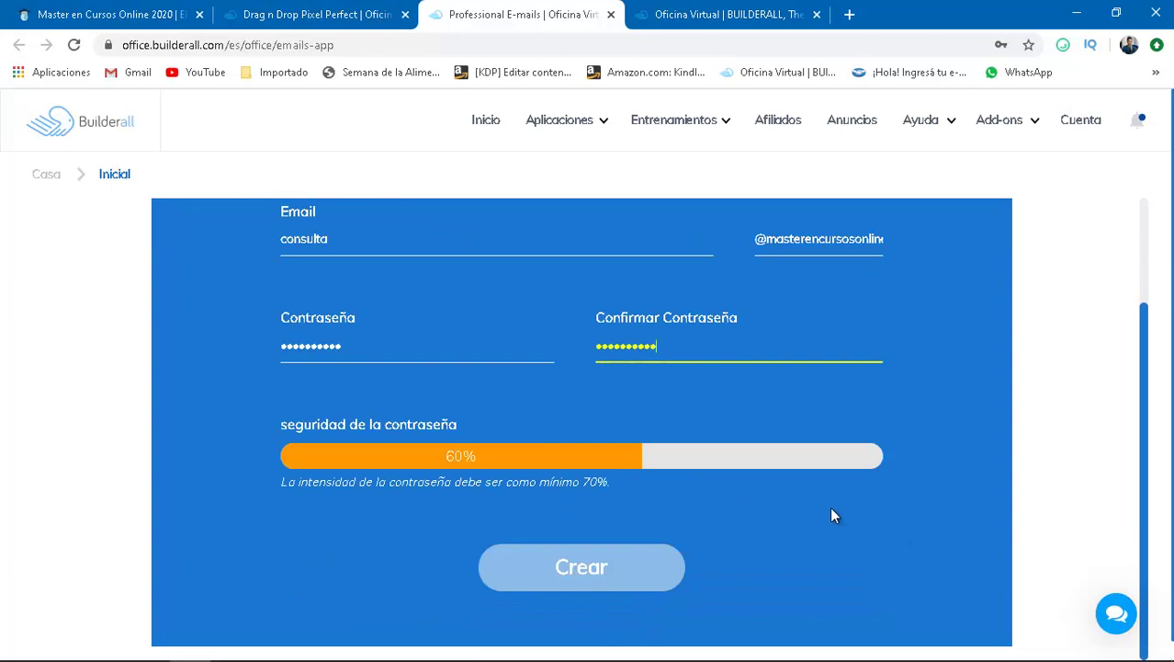
left_click(593, 581)
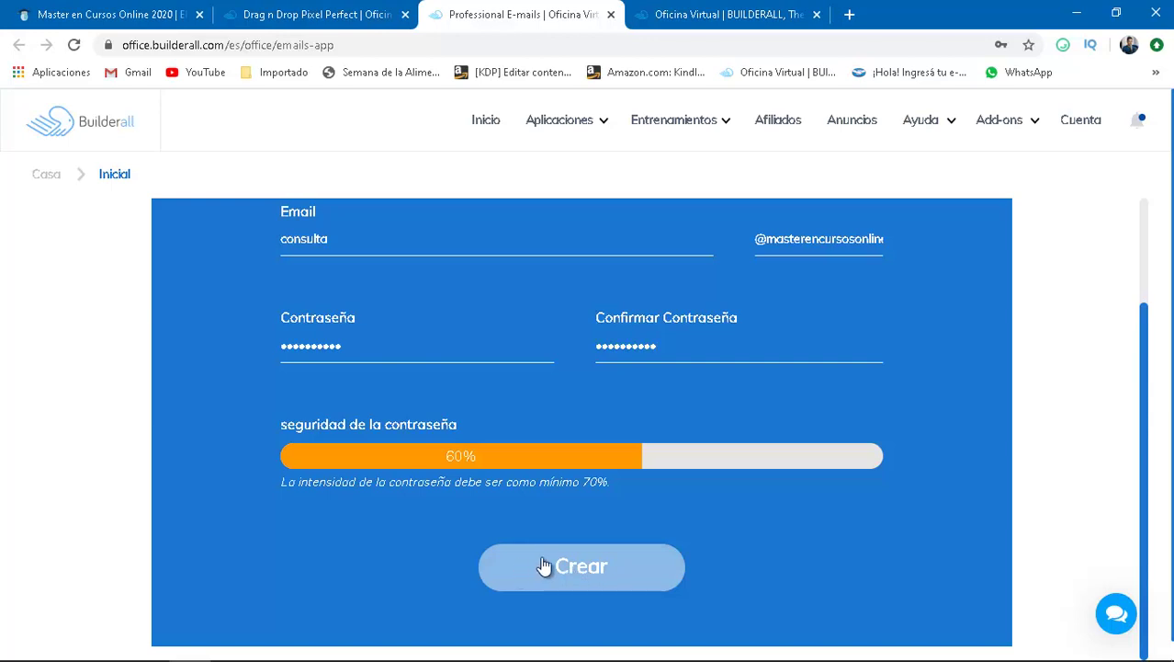
- Lengthen the password in both fields to reach 80% strength and create the mailbox
left_click(467, 364)
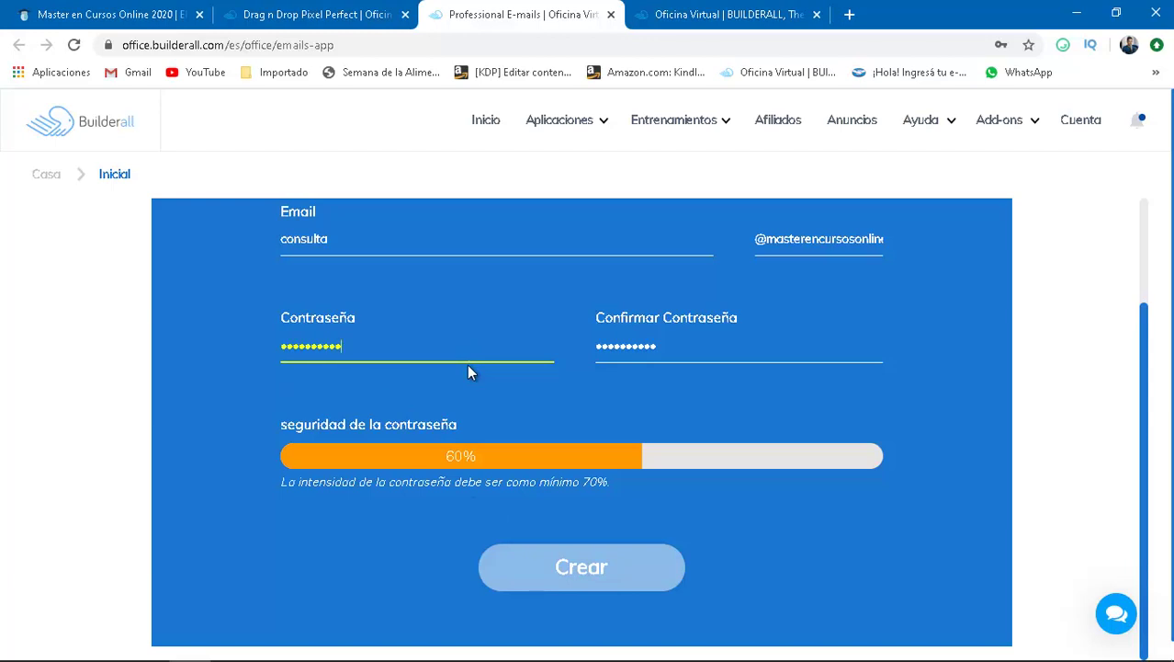
type("12")
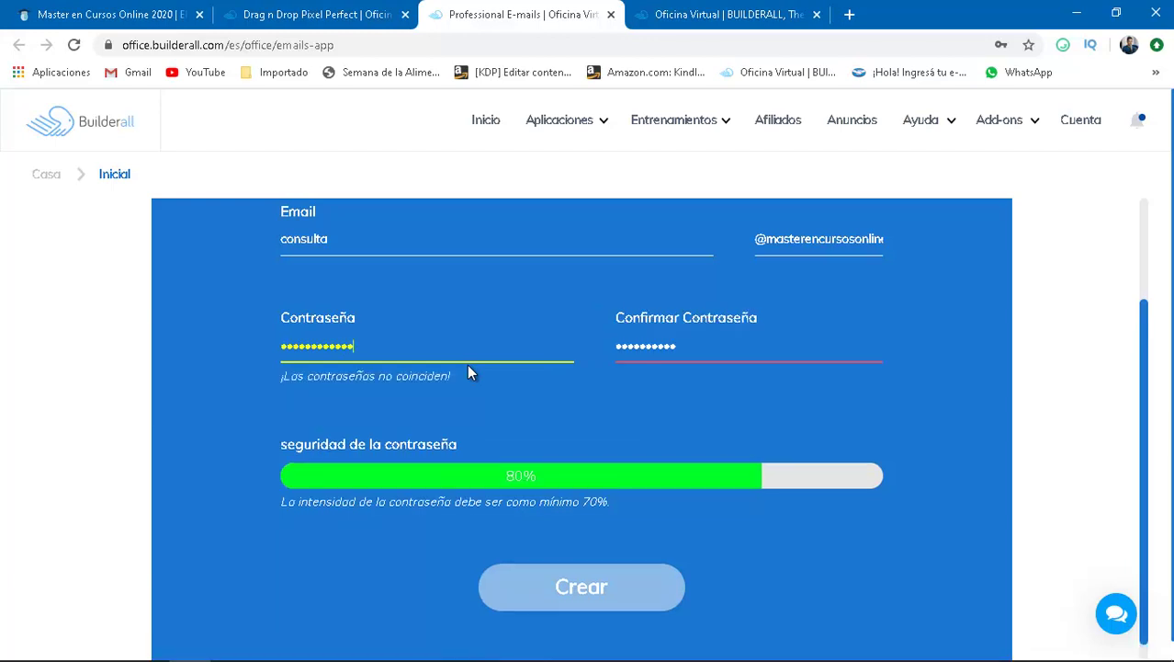
left_click(726, 348)
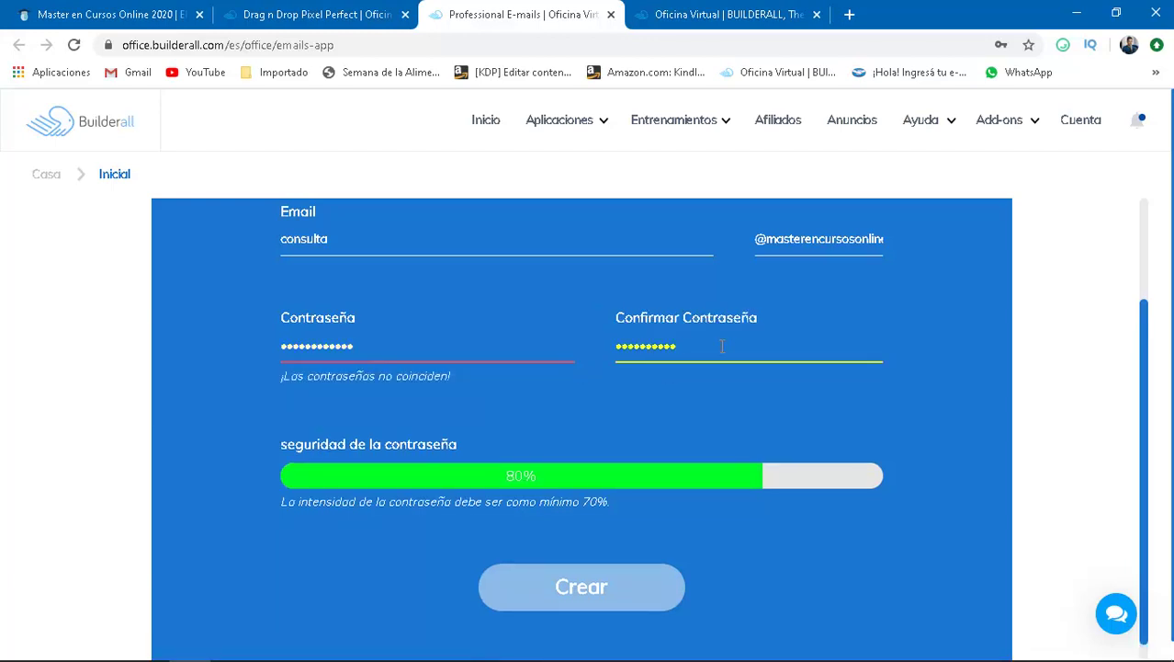
type("12")
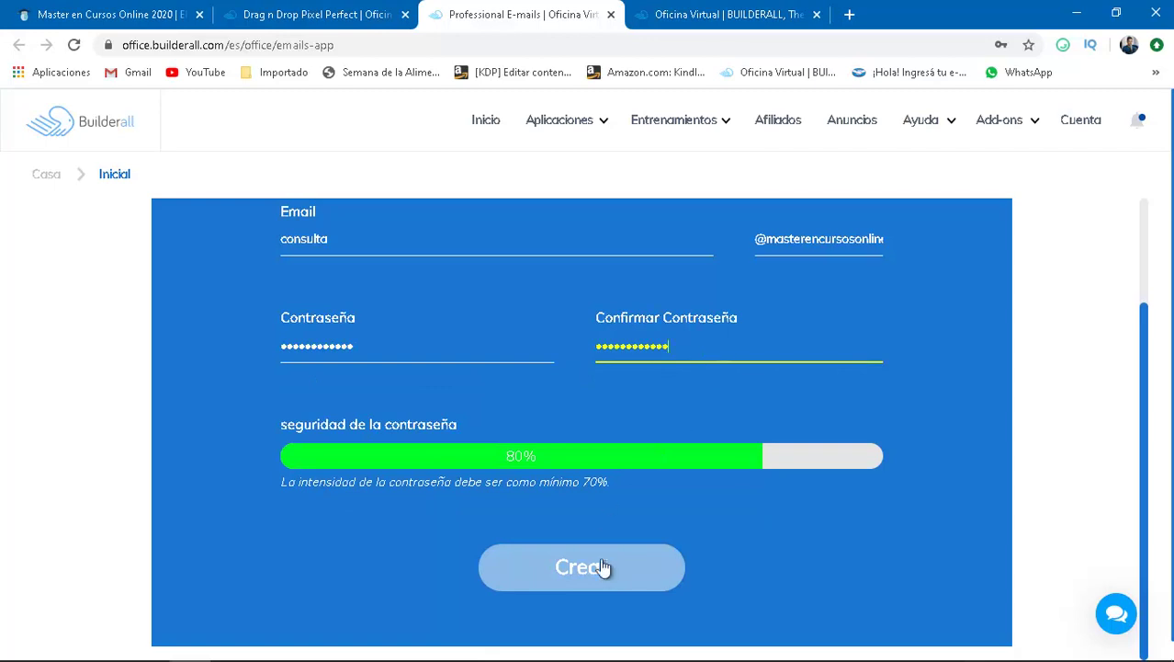
left_click(600, 567)
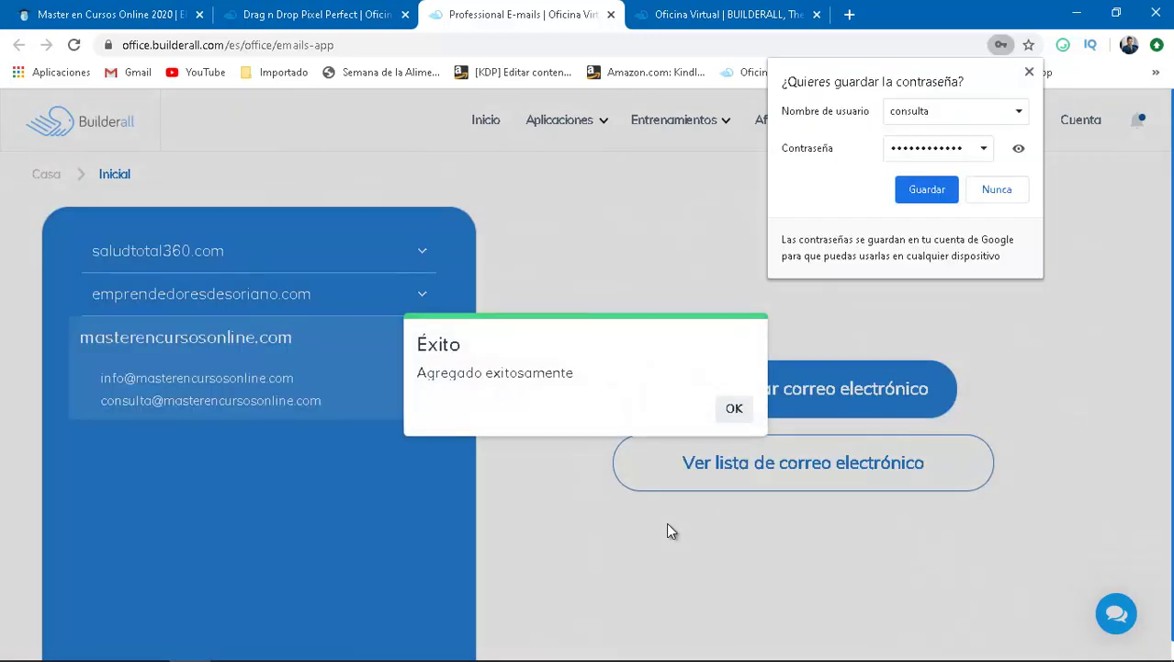
- Decline Chrome's password saving, dismiss the success message, and return to the site builder
left_click(997, 191)
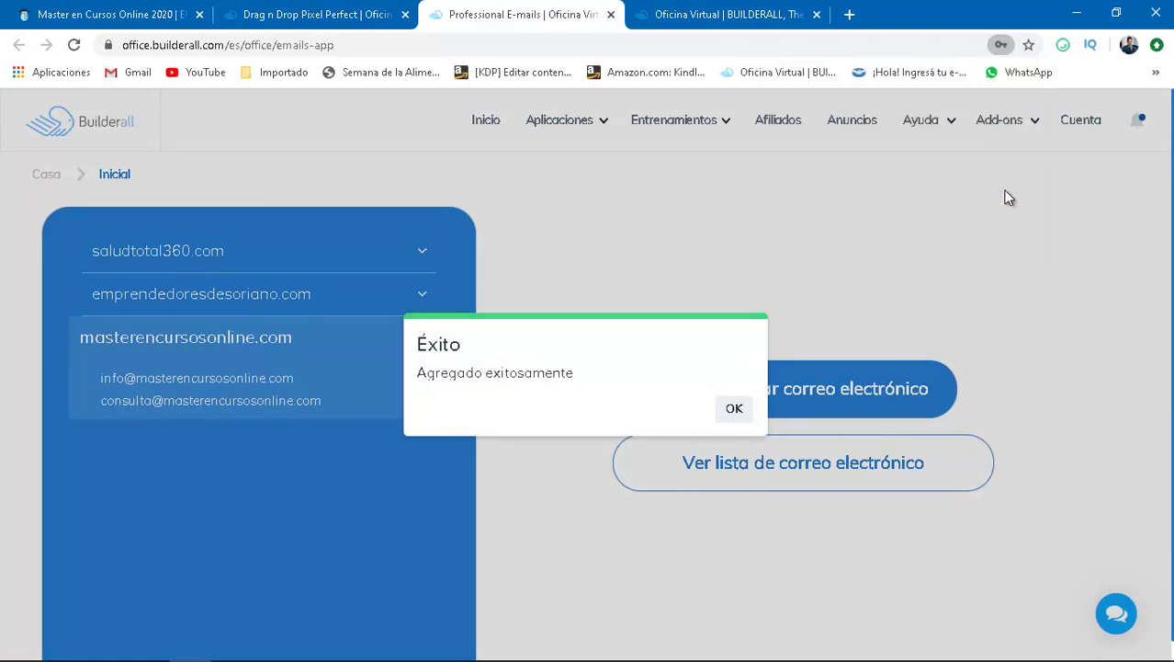
left_click(737, 414)
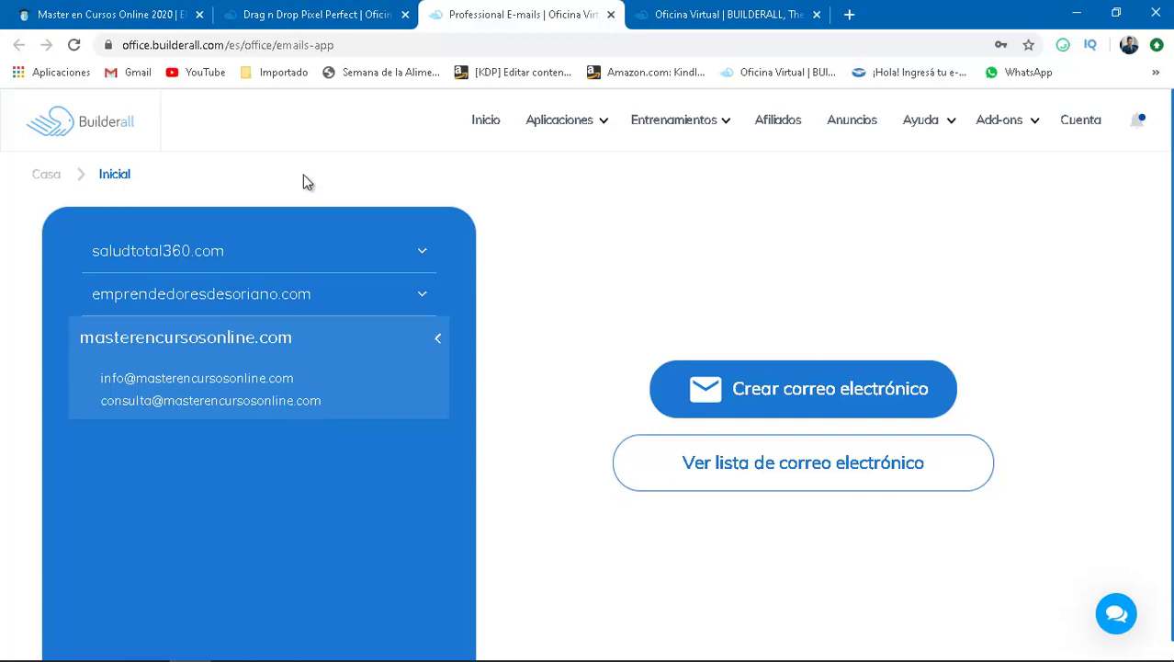
left_click(323, 15)
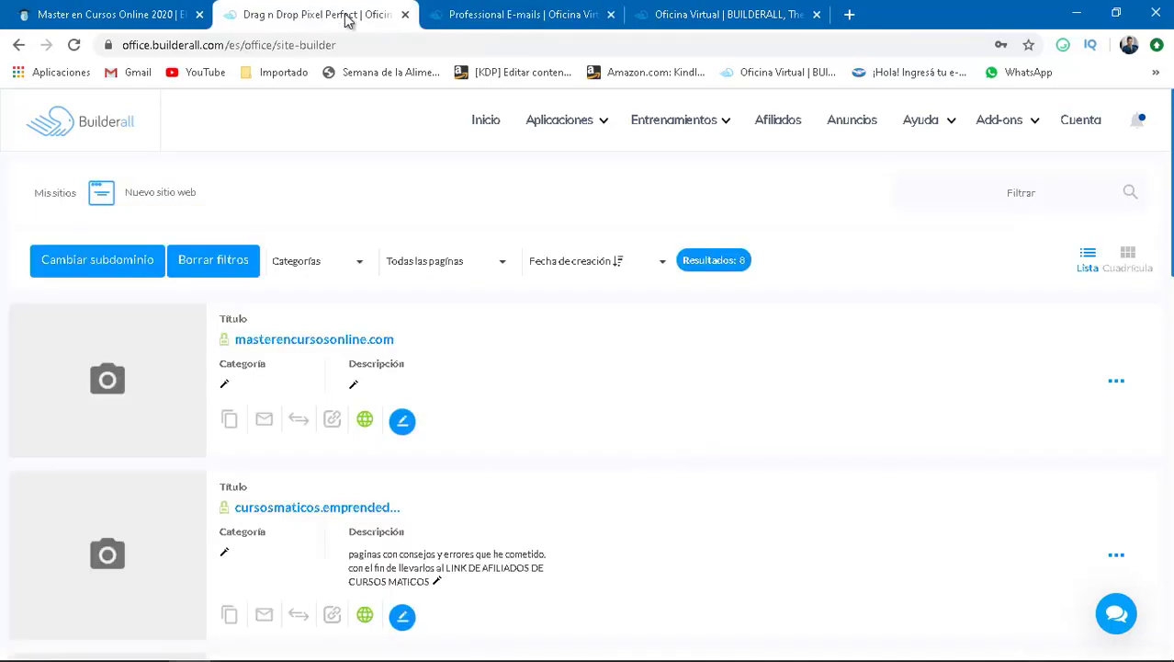
- From the Builderall home page, enter the Drag N Drop Email Marketing Automation app
mouse_move(620, 142)
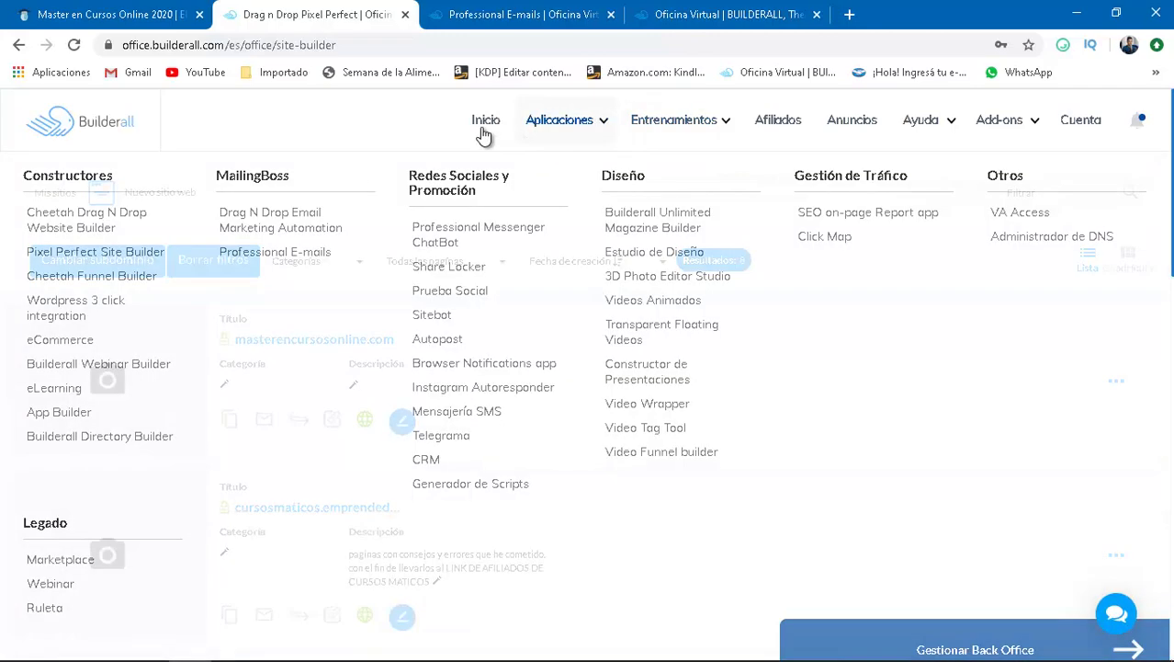
left_click(486, 123)
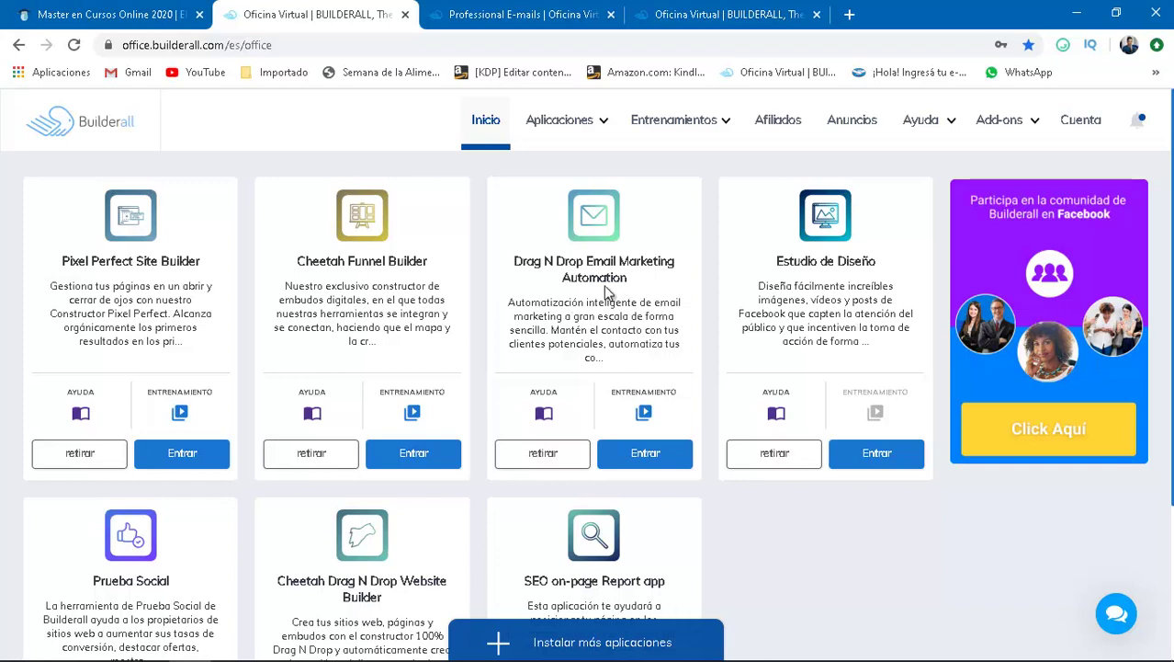
left_click(654, 459)
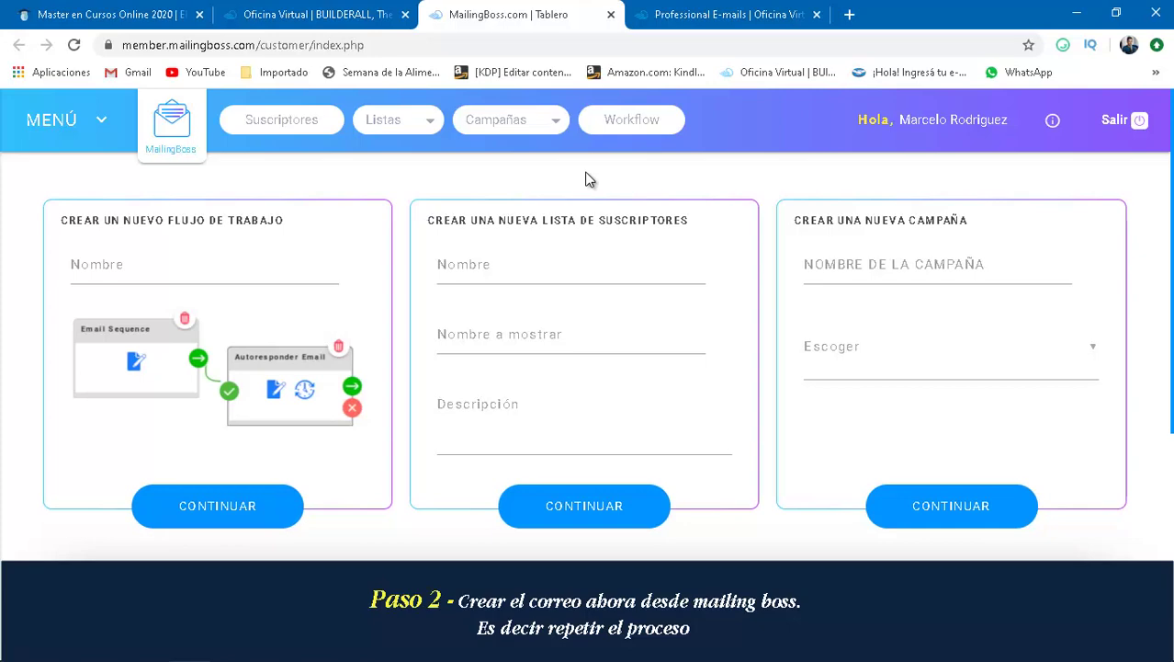
- Go to Emails del remitente in the MailingBoss menu and choose CREAR NUEVO
left_click(55, 120)
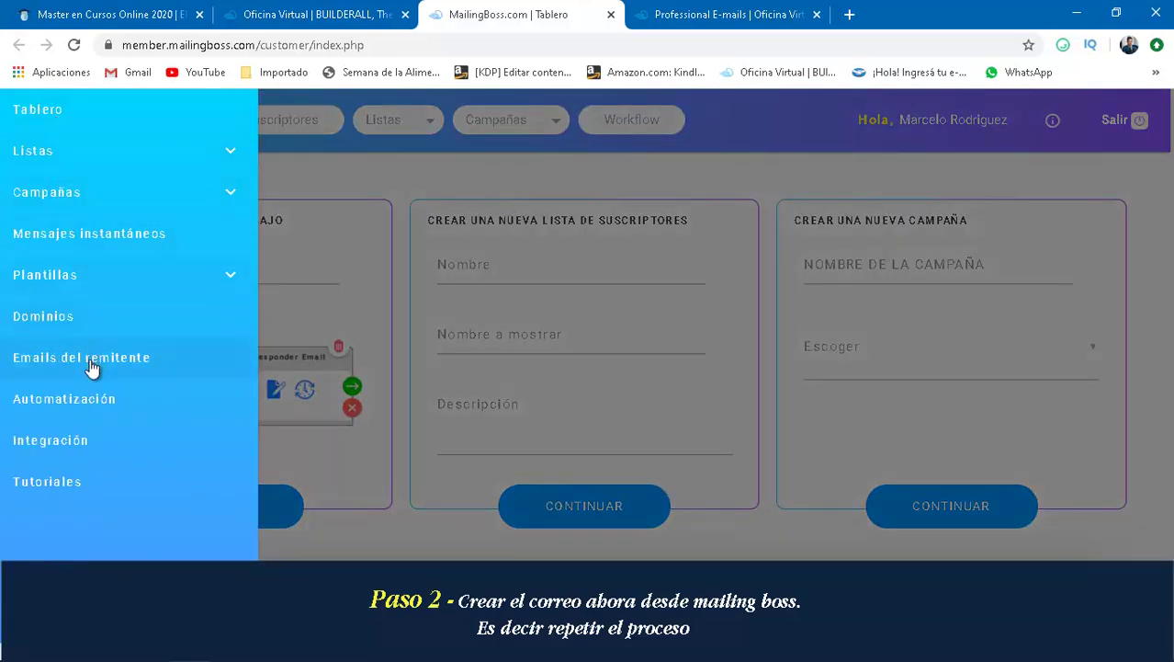
left_click(91, 364)
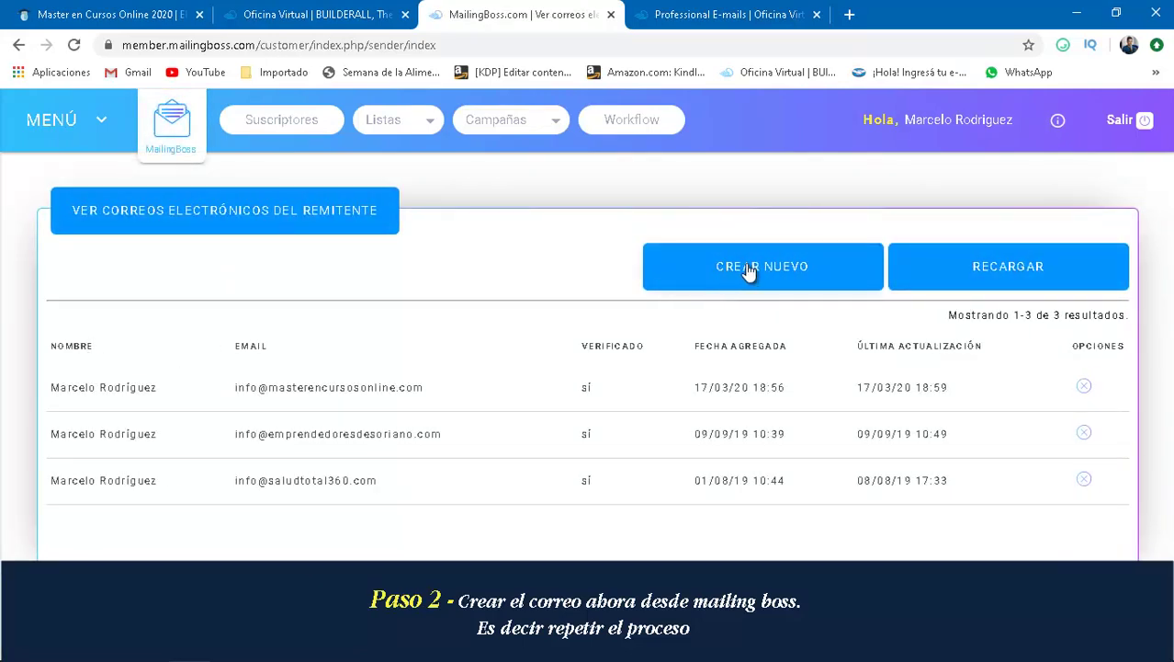
left_click(759, 264)
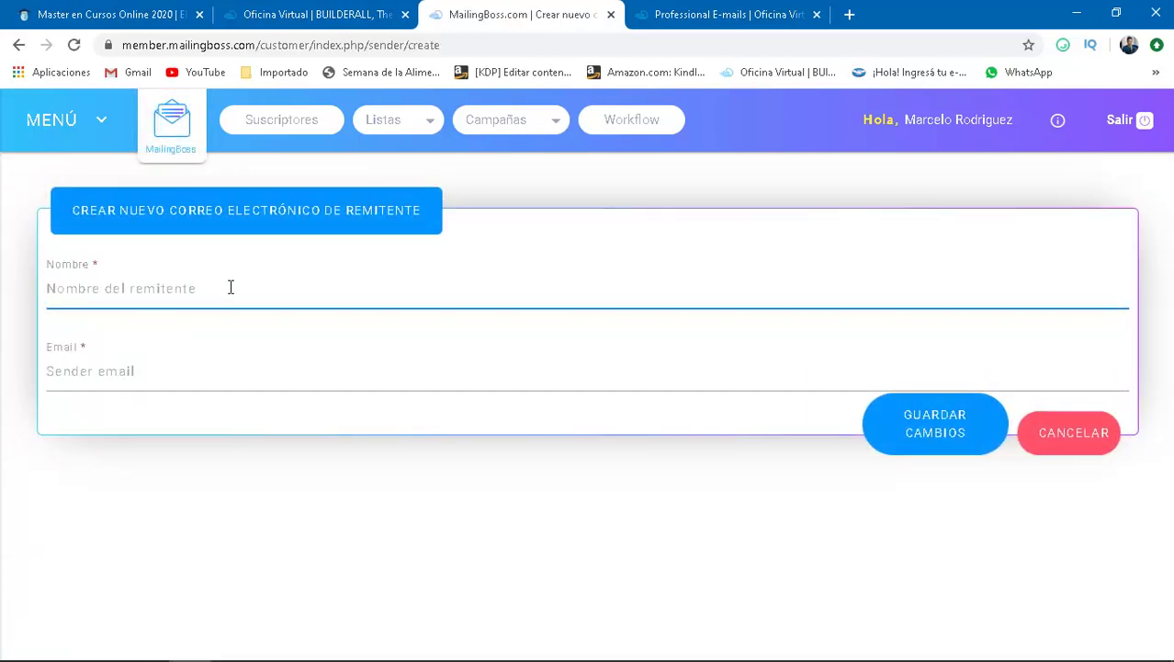
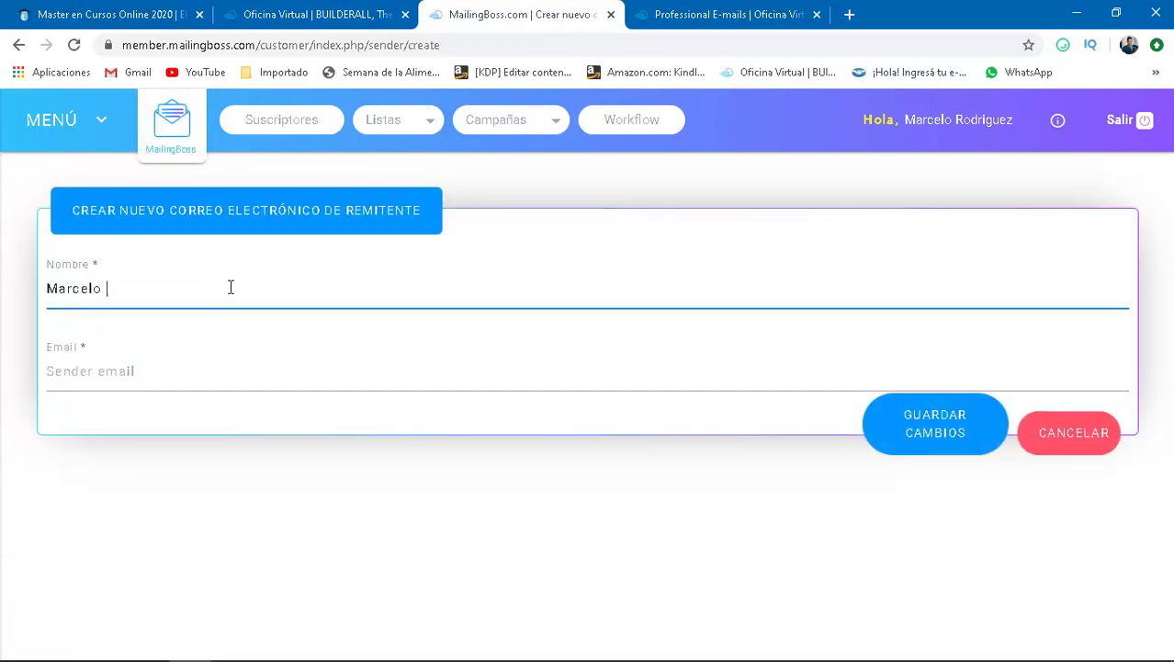
- Add a sender with the owner's full name and the new consulta address, then save it
left_click(184, 374)
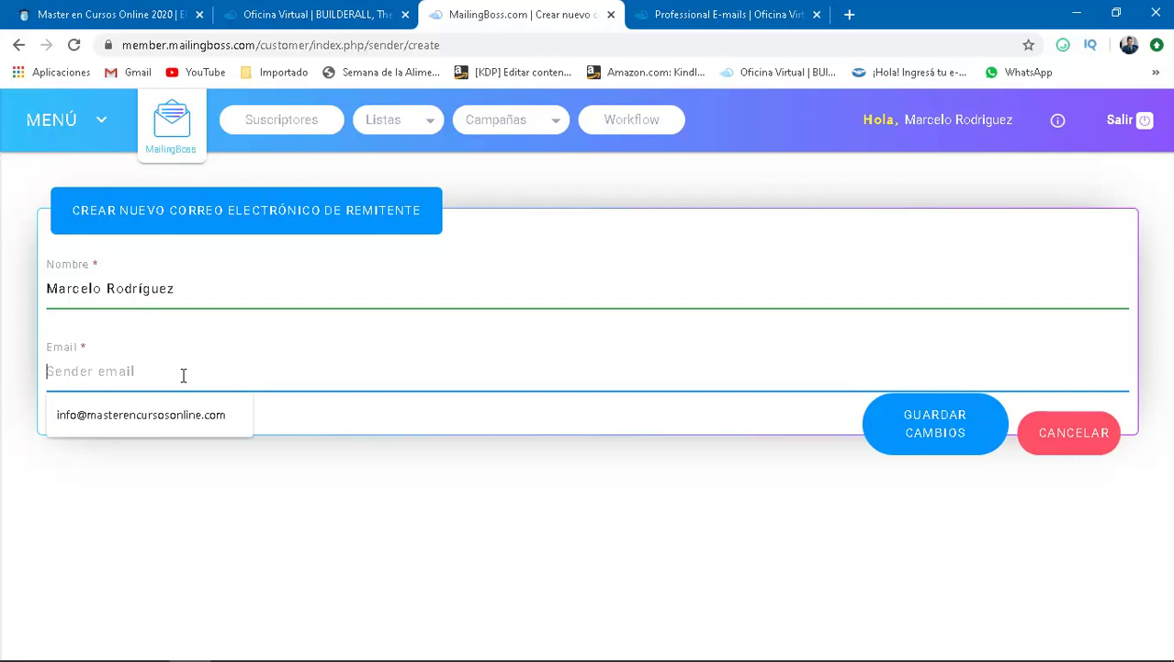
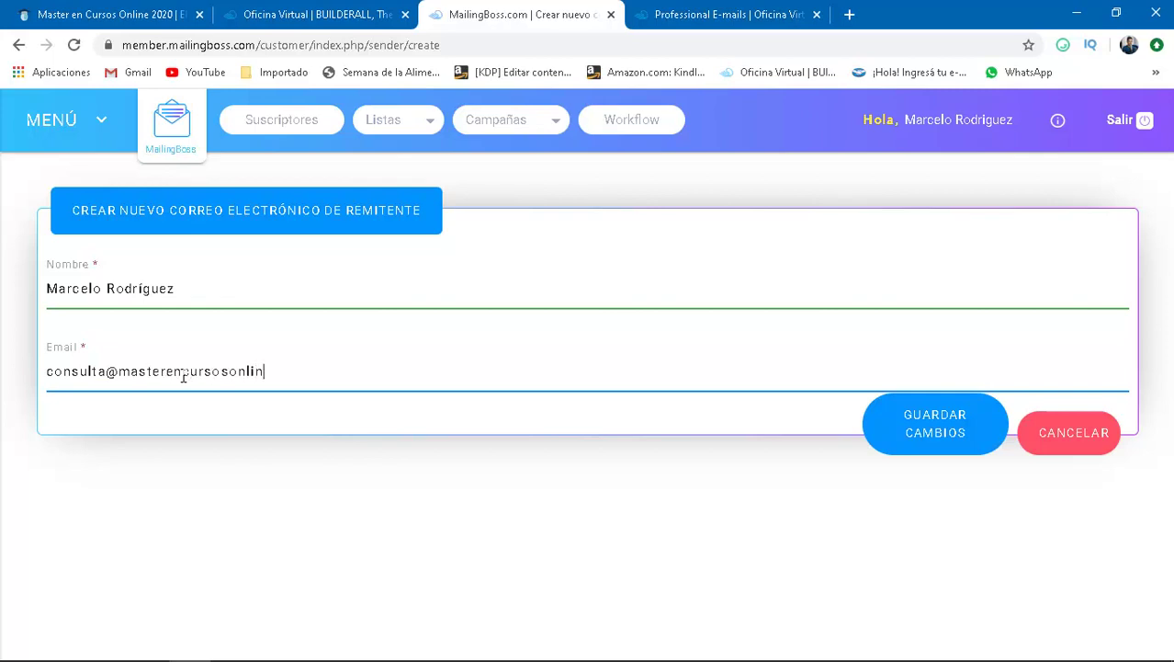
left_click(955, 438)
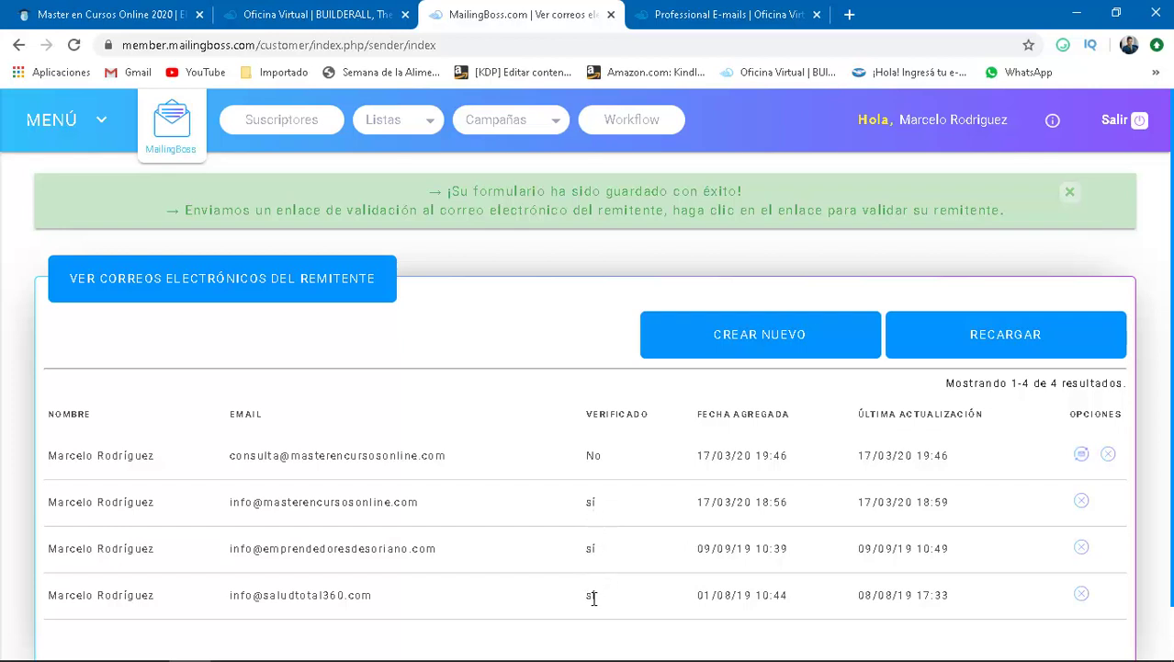
- Check the new sender shows Verificado: No, then return to the Builderall office tab
double_click(592, 455)
left_click(622, 456)
left_click(298, 15)
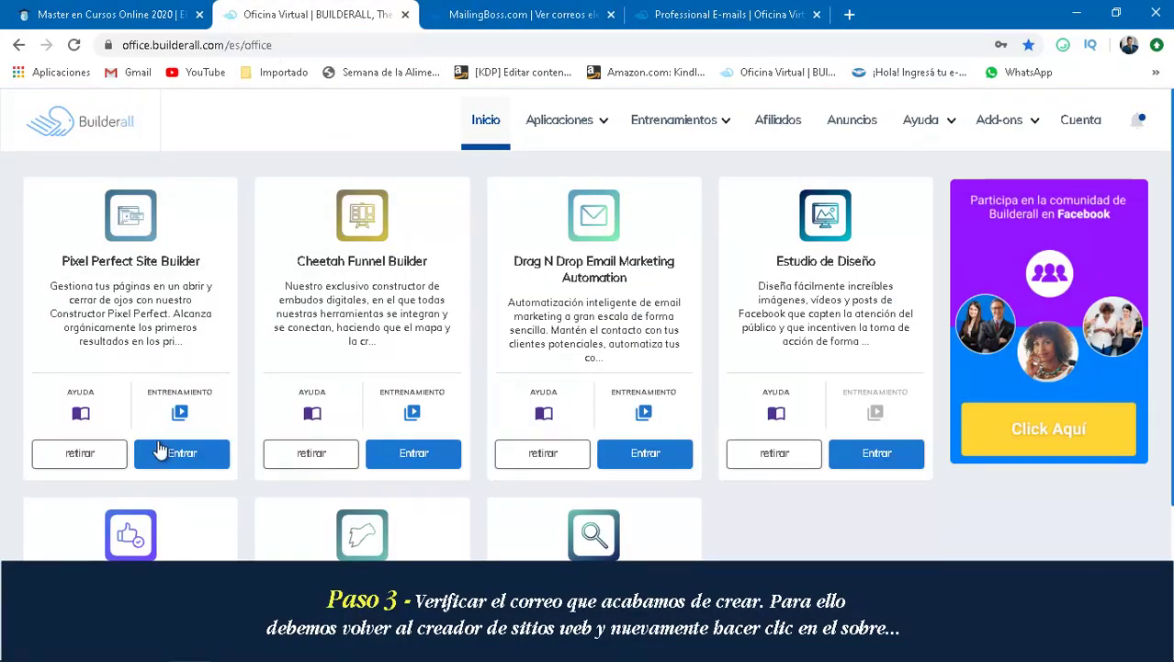
- Open Pixel Perfect Site Builder and reach the masterencursosonline.com professional e-mails
left_click(187, 464)
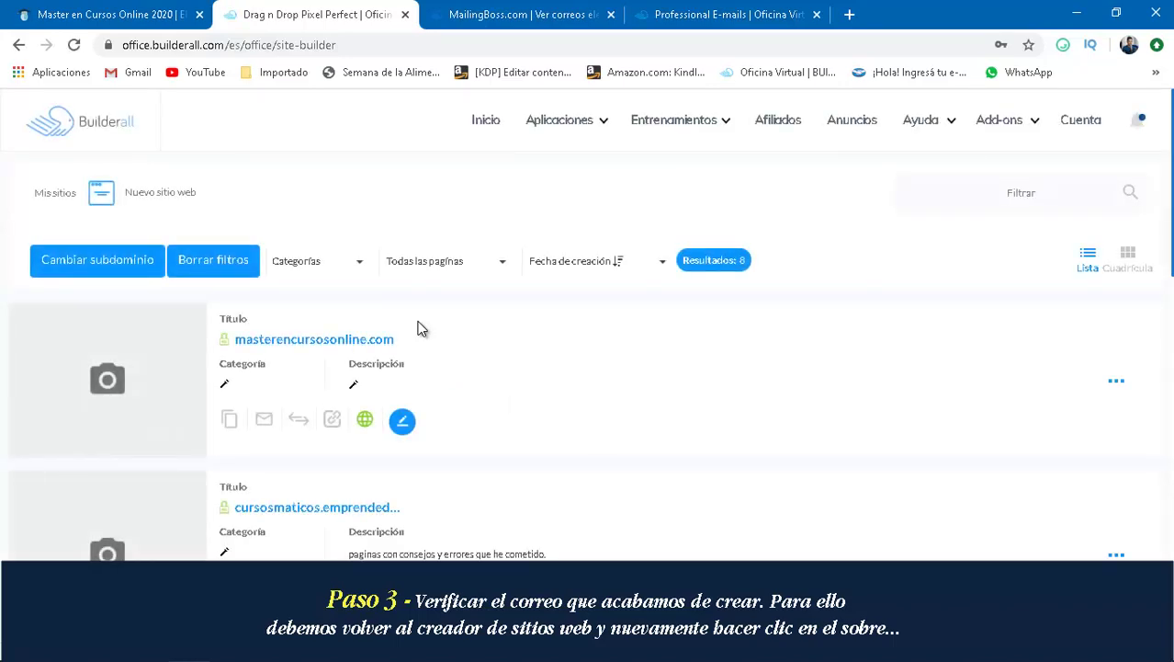
left_click(264, 423)
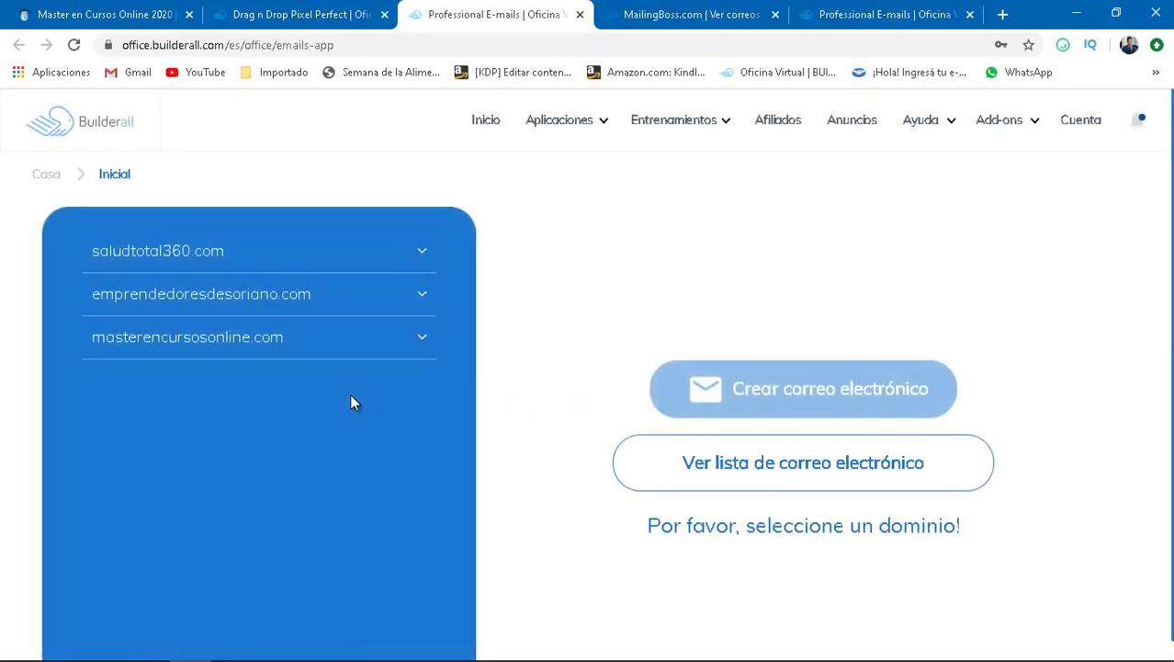
left_click(341, 348)
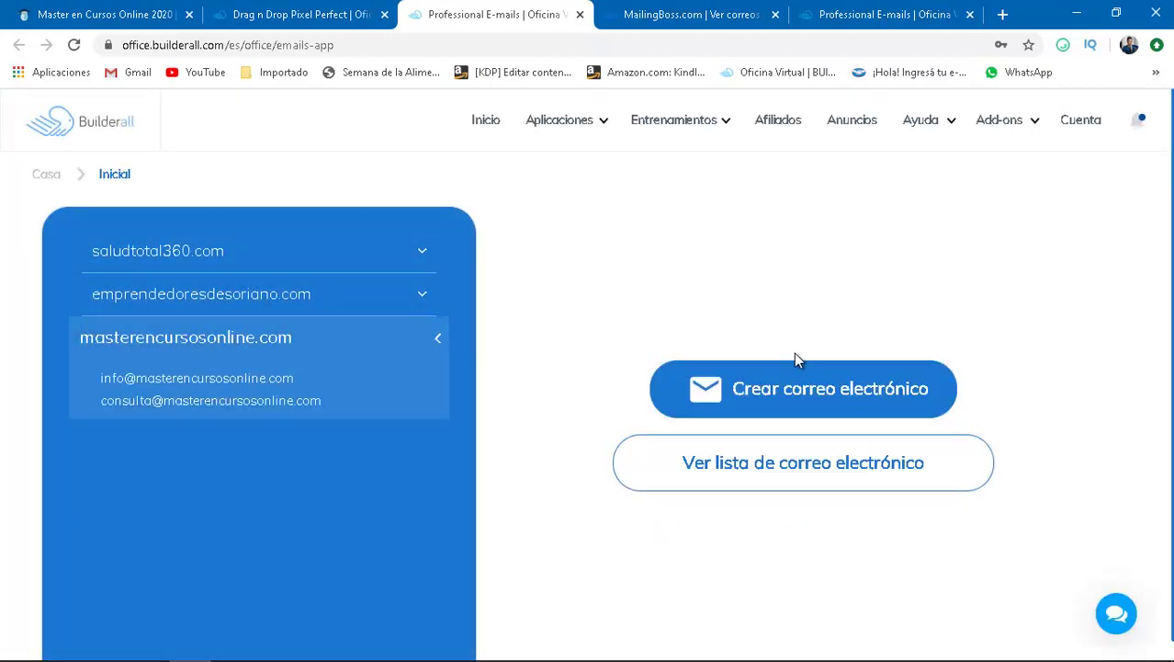
- Open the email list and expand the masterencursosonline.com accounts
left_click(823, 480)
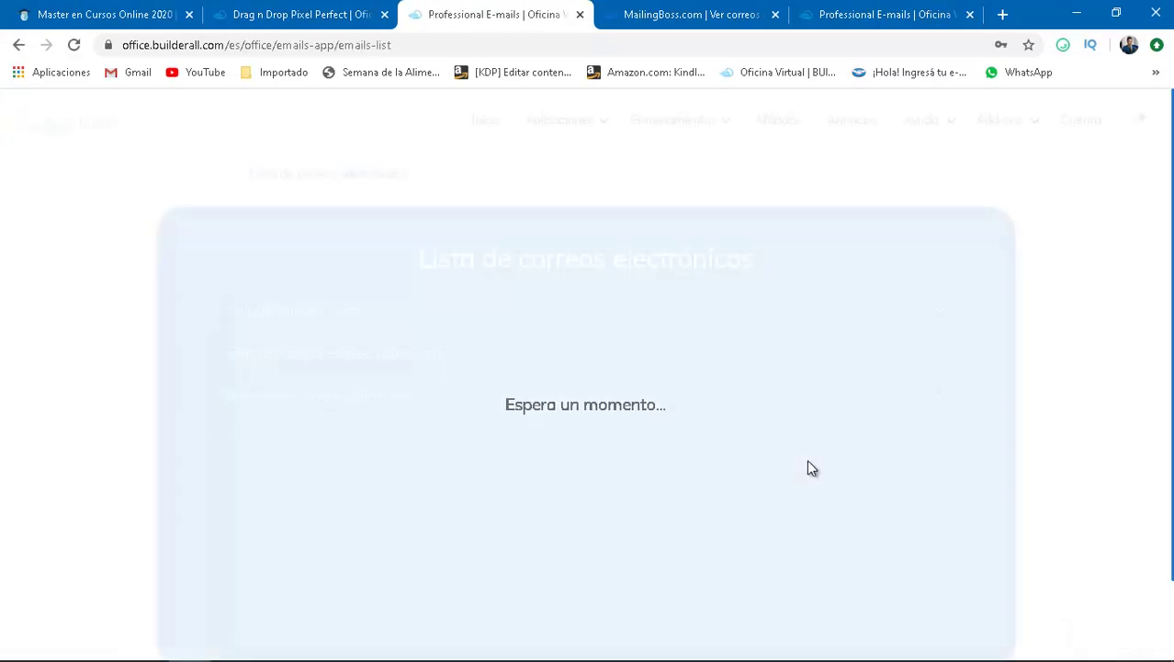
scroll(809, 468, "down", 1)
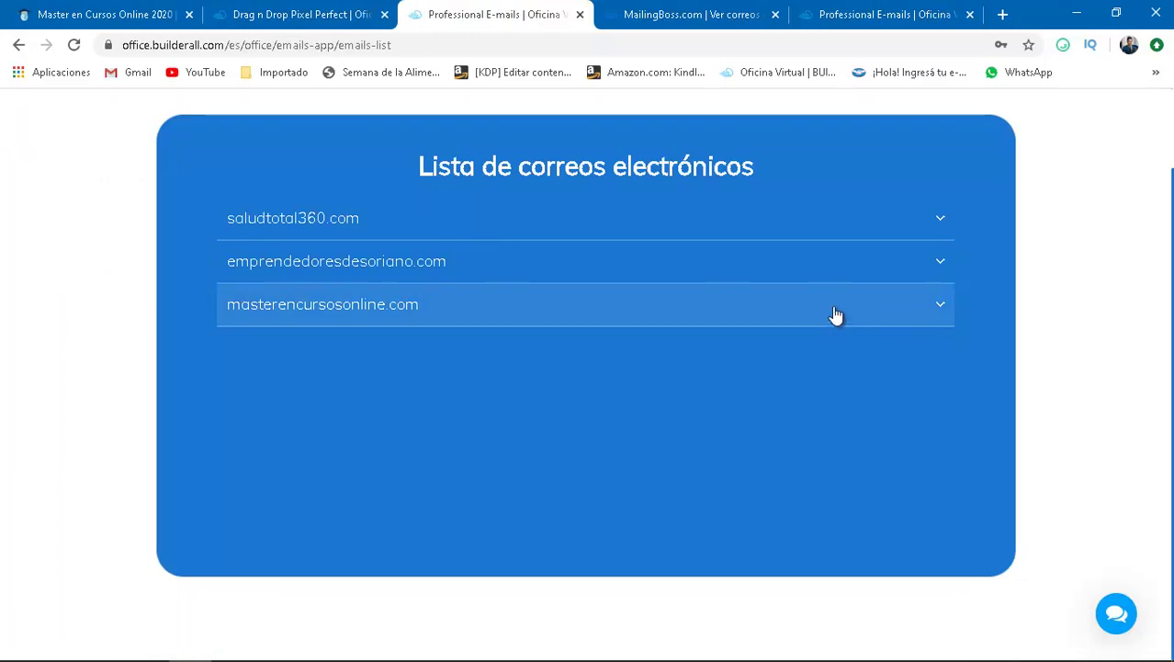
left_click(874, 315)
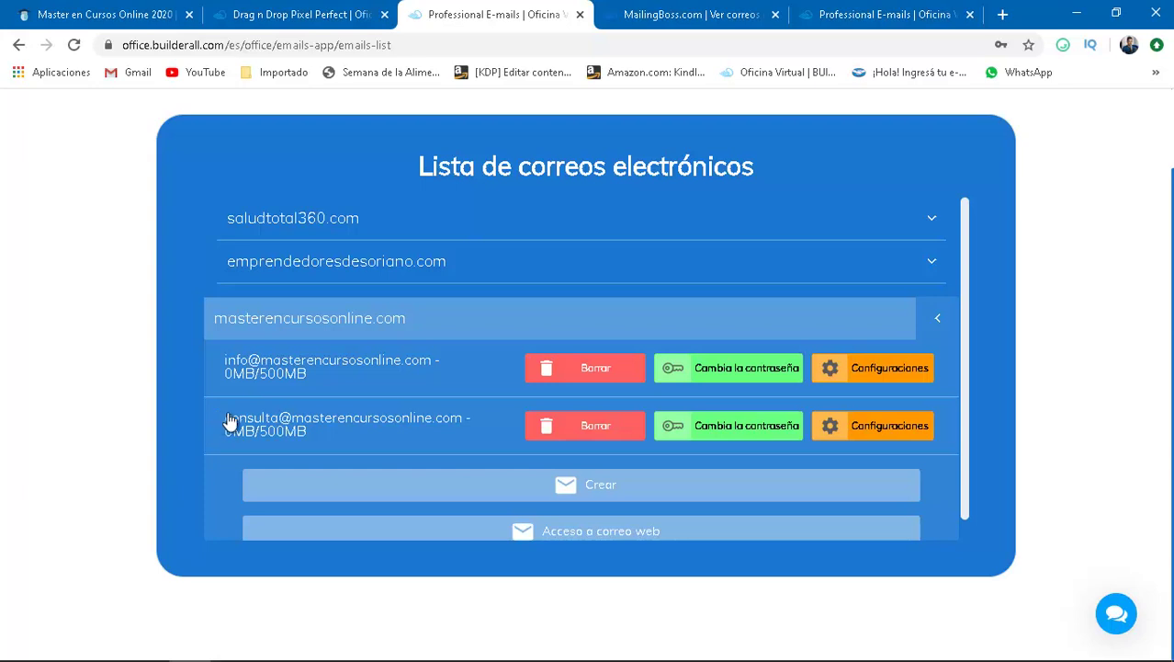
- Copy the new consulta address and open the domain's webmail access
triple_click(224, 421)
left_click(228, 421)
triple_click(226, 423)
left_click(225, 421)
left_click_drag(466, 422, 228, 420)
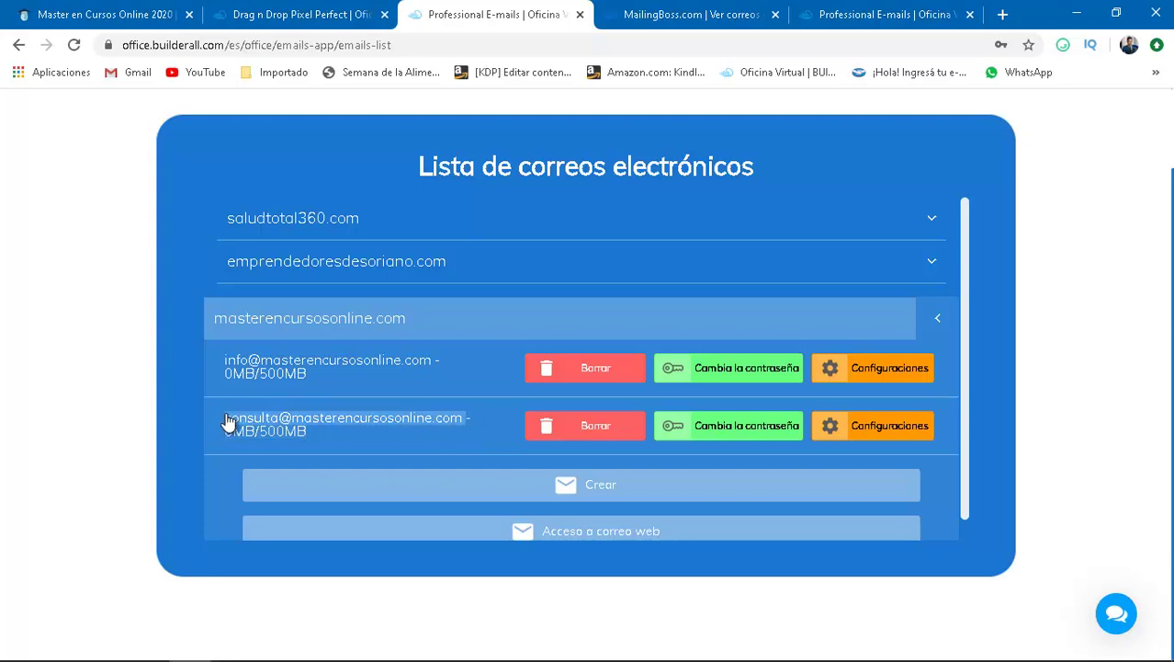
right_click(309, 420)
left_click(342, 428)
left_click(588, 533)
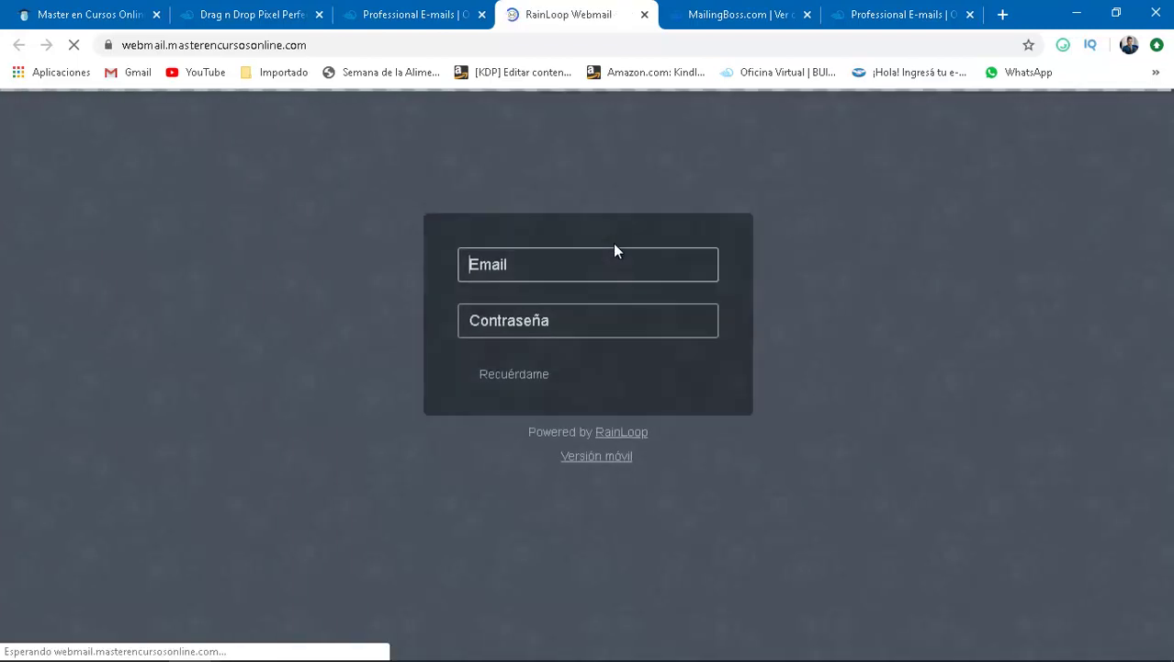
- Log into RainLoop with the pasted address and the account password, declining password saving
right_click(543, 274)
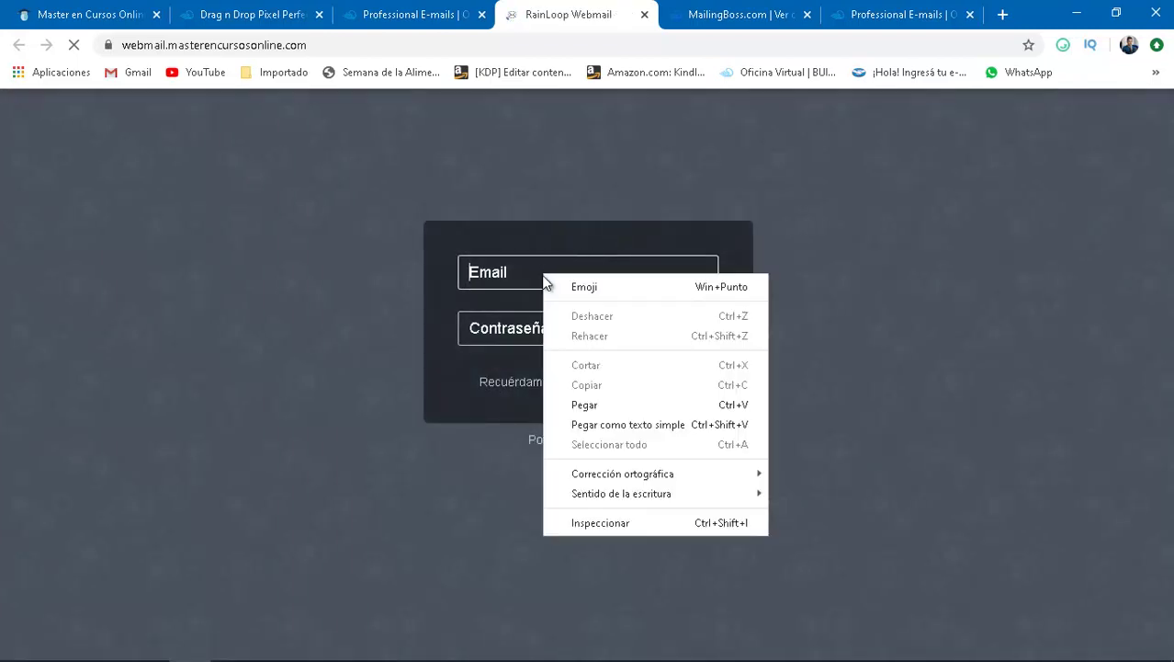
left_click(589, 407)
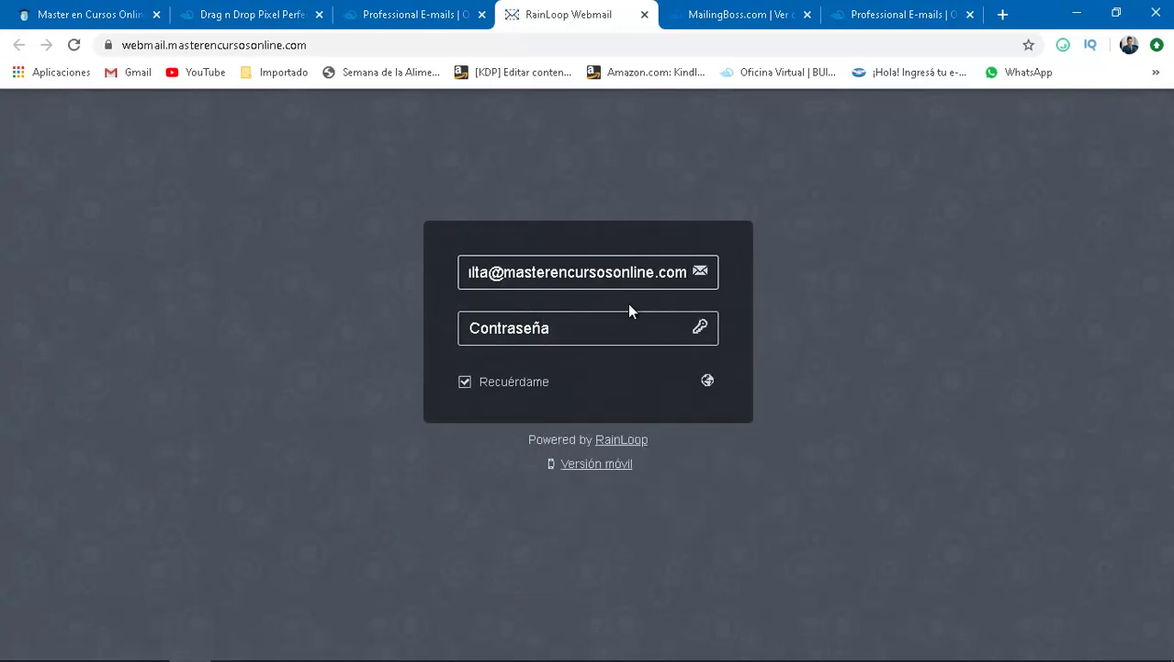
left_click(579, 326)
type("••••••••")
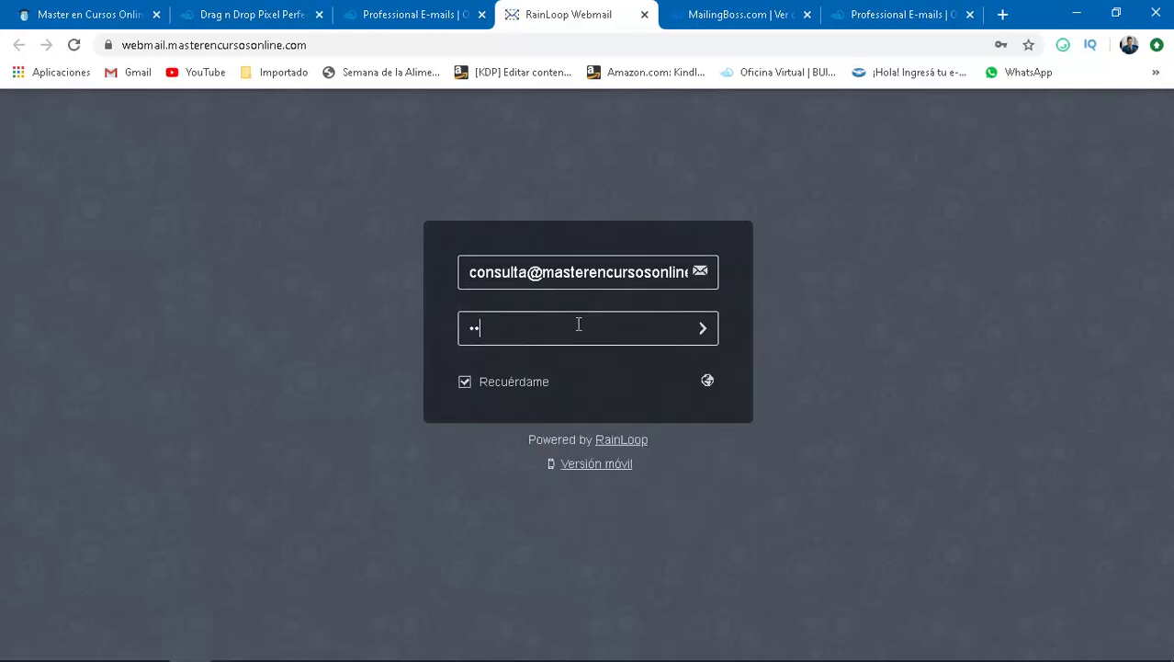
type("••")
key("Return")
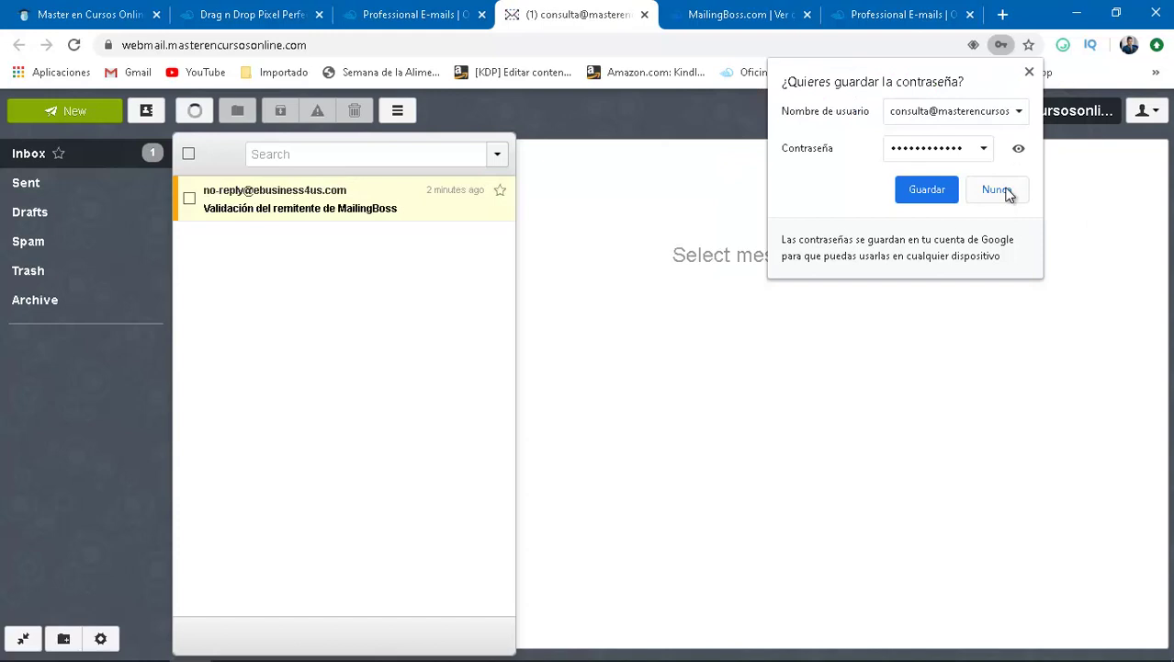
left_click(997, 189)
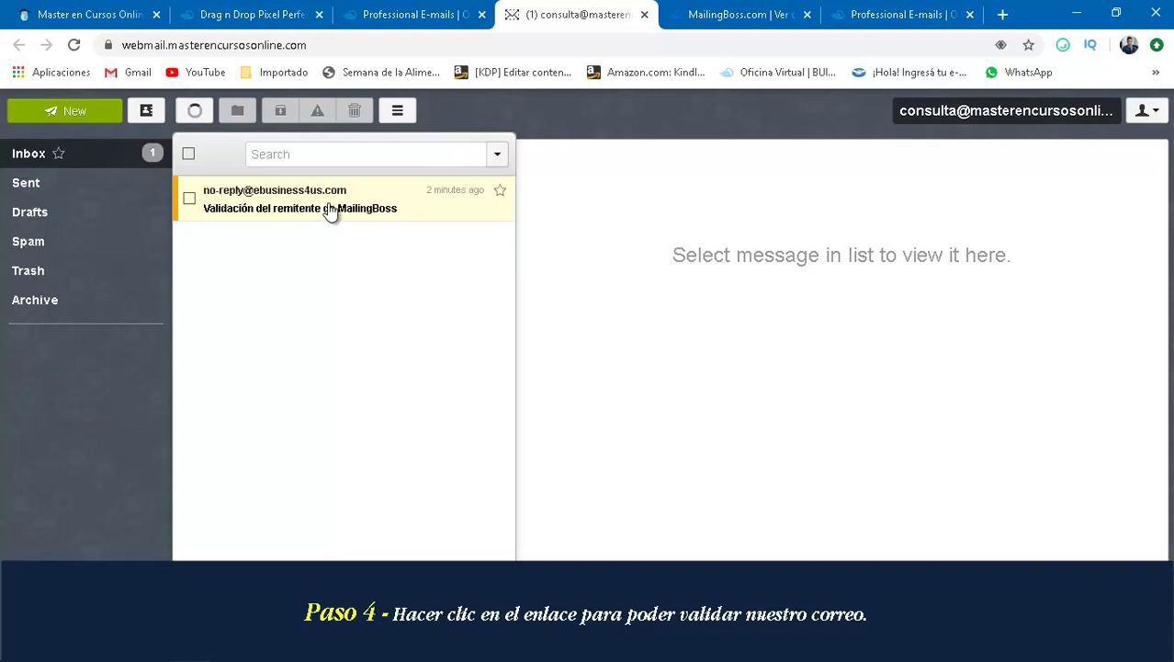
- Open the 'Validación del remitente de MailingBoss' email and follow its validation link to confirm the sender
left_click(332, 210)
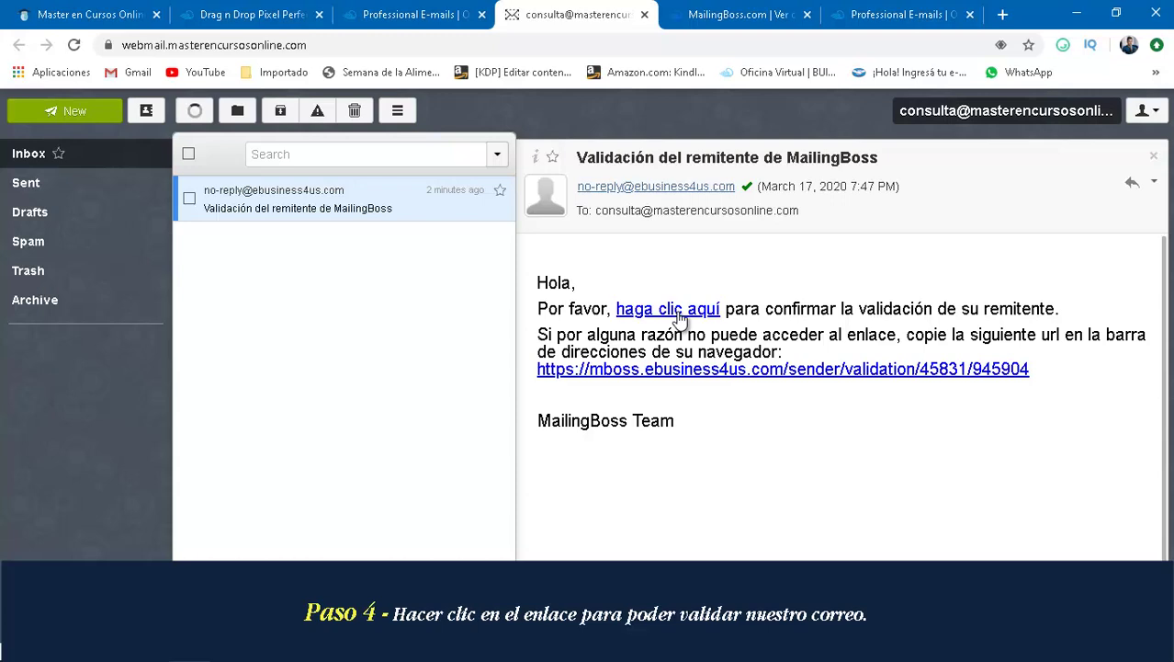
left_click(685, 312)
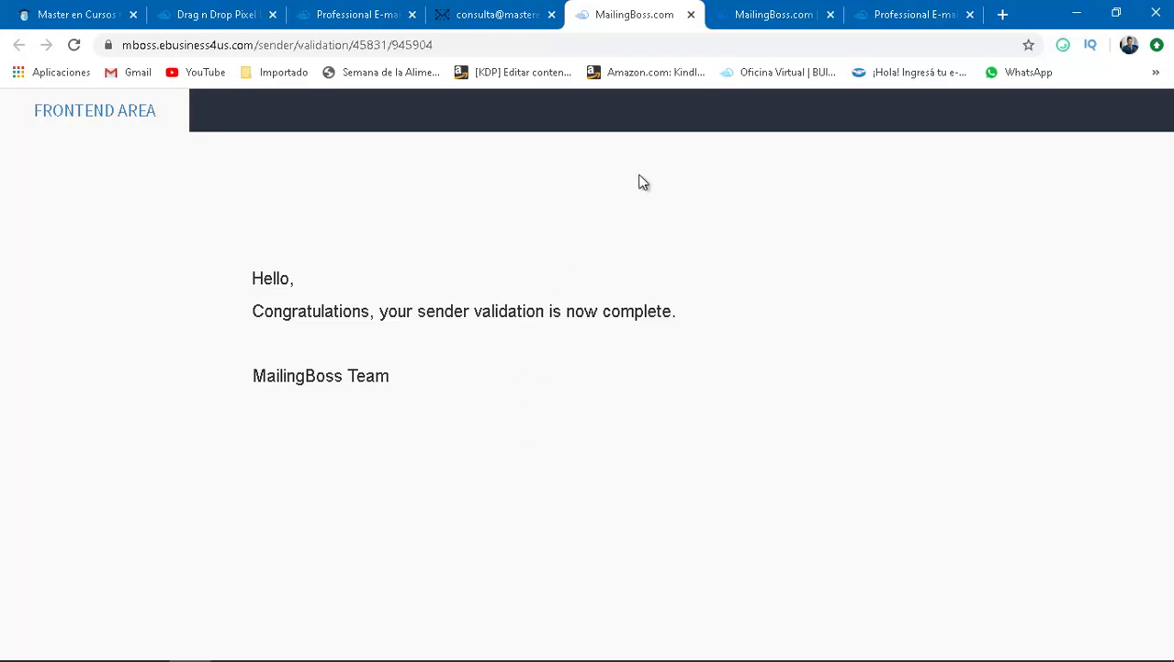
- Reload the MailingBoss sender list to check whether the new sender address shows as verified
left_click(773, 18)
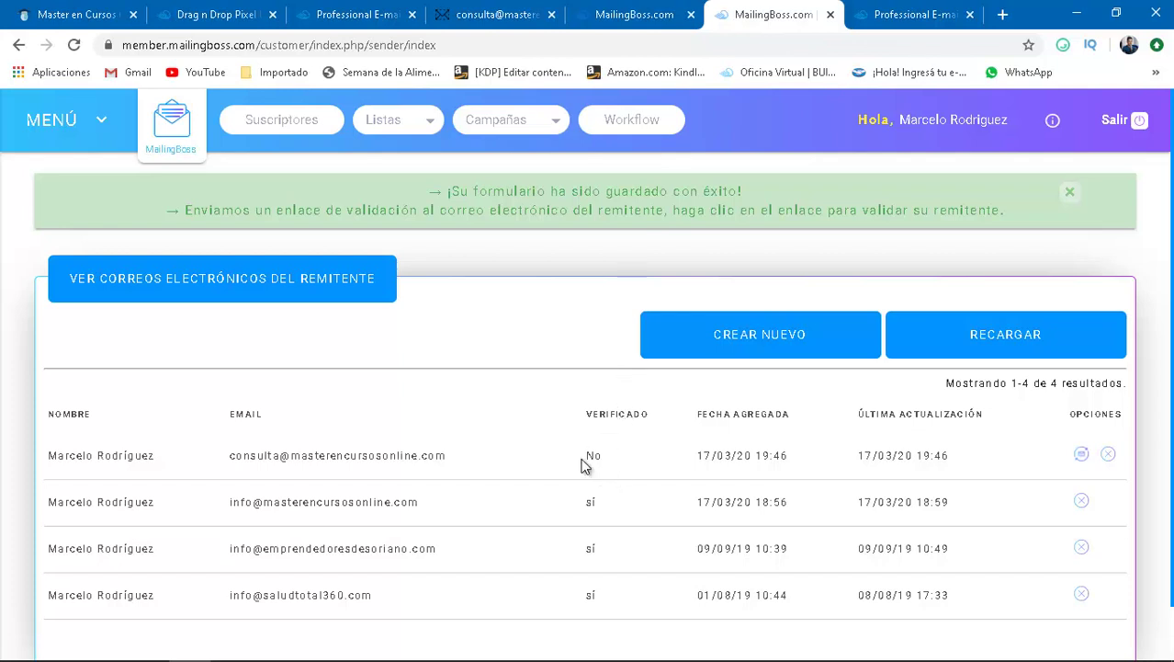
left_click(76, 45)
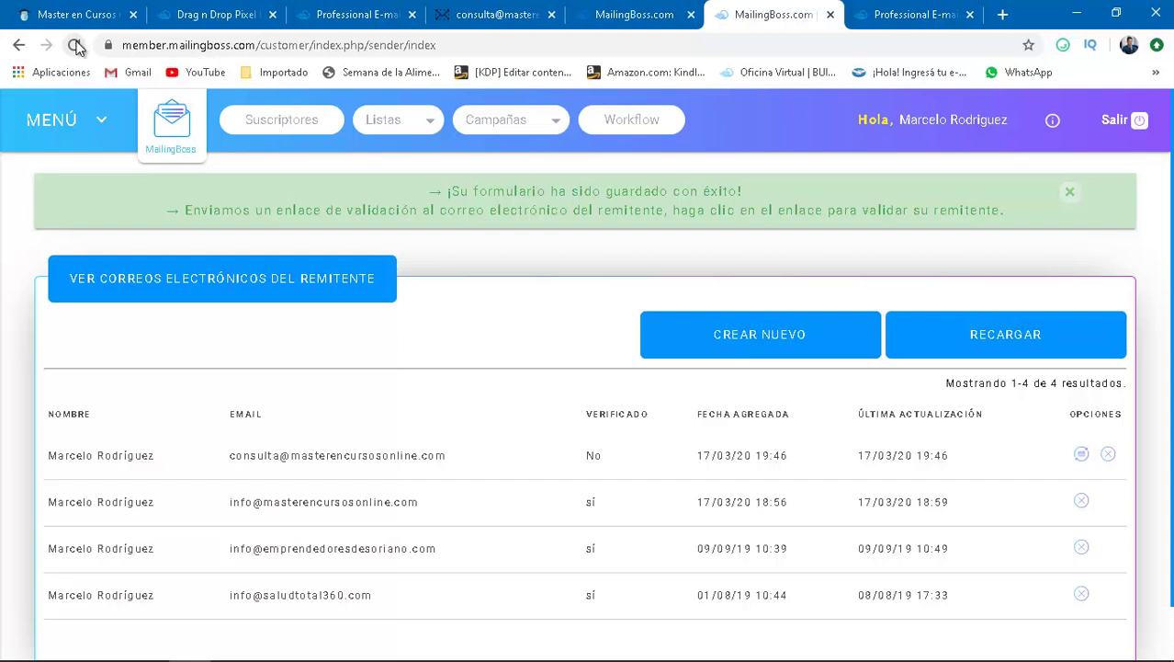